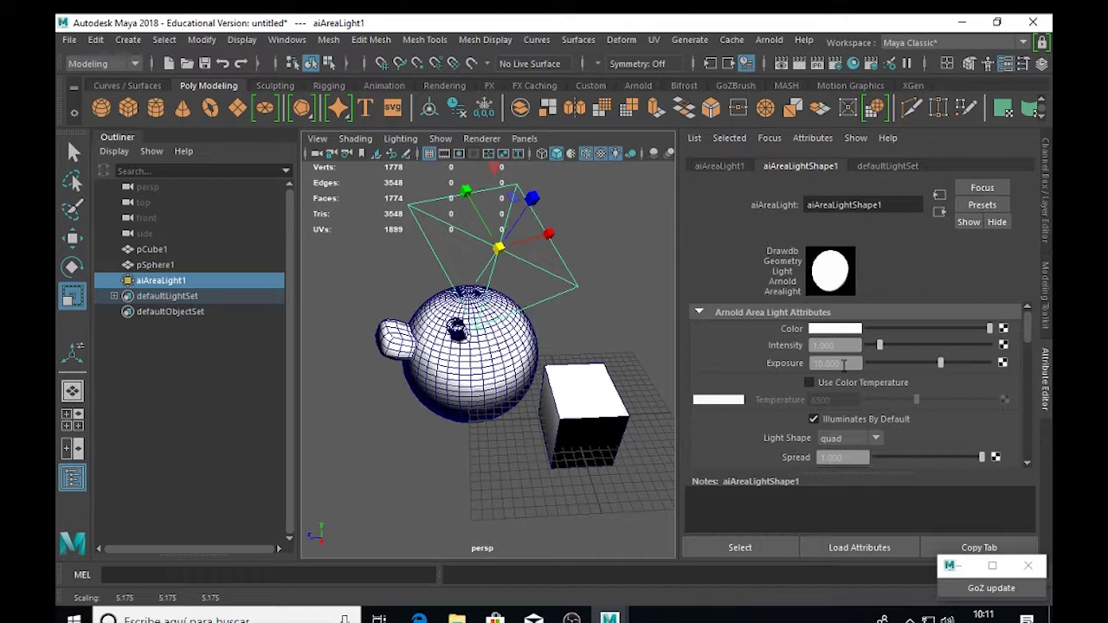
- Set the area light's exposure to 1 and its intensity to 50
{"action": "left_click", "coordinate": [845, 364]}
{"action": "type", "text": "1"}
{"action": "key", "text": "Return"}
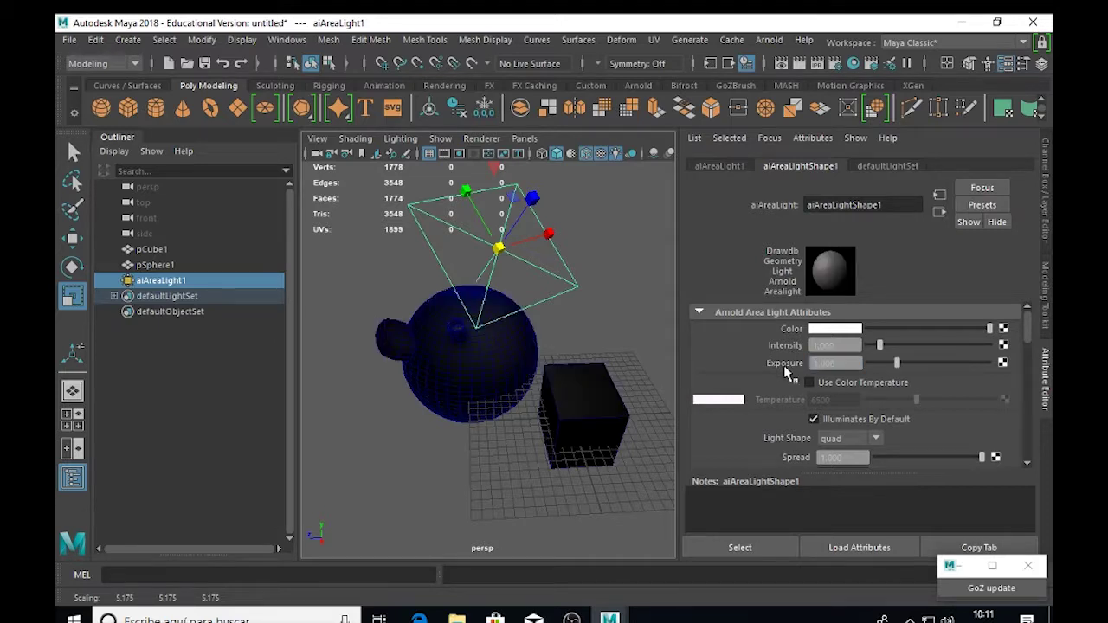
{"action": "left_click", "coordinate": [848, 345]}
{"action": "type", "text": "50"}
{"action": "key", "text": "Return"}
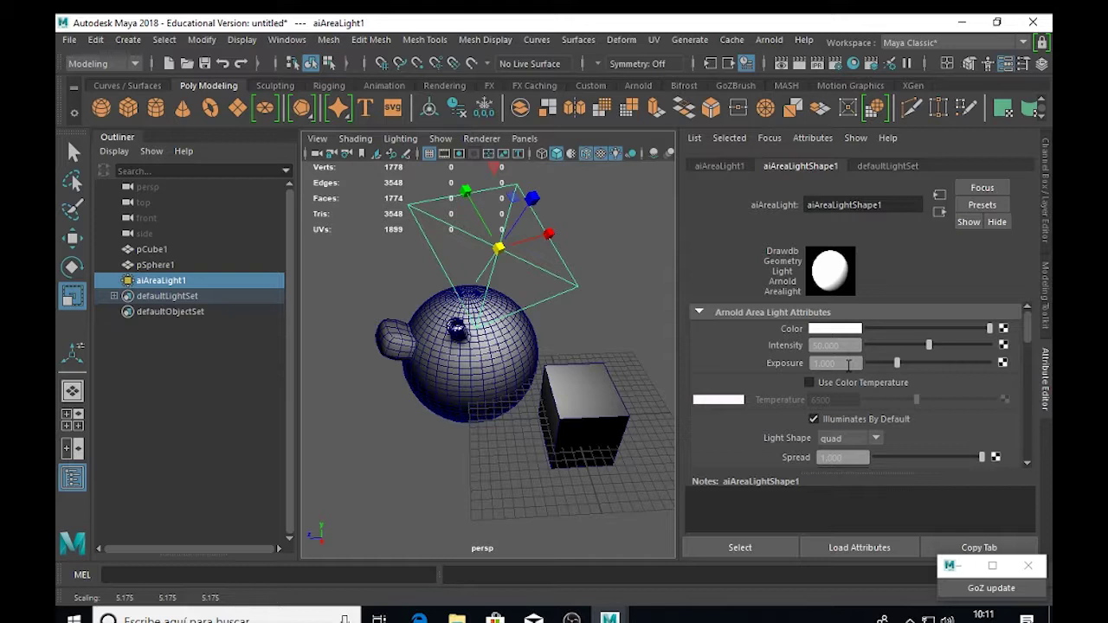
{"action": "left_click_drag", "start_coordinate": [852, 345], "coordinate": [812, 345]}
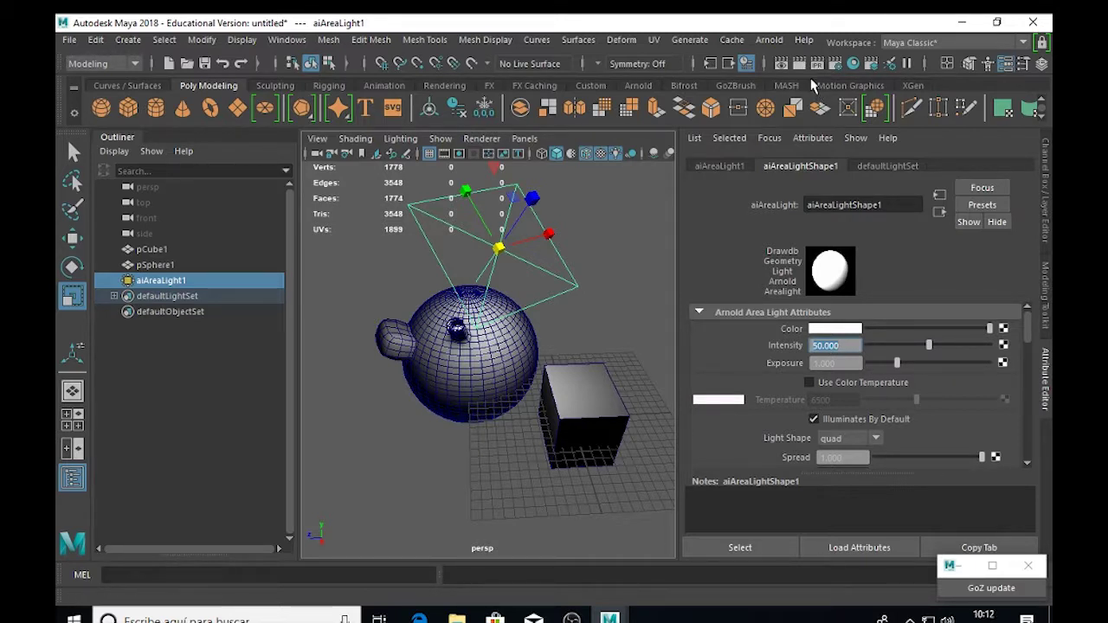
- Render the perspective view in Arnold RenderView to check the lighting on the sphere and cube, and close the render window
{"action": "left_click", "coordinate": [767, 39]}
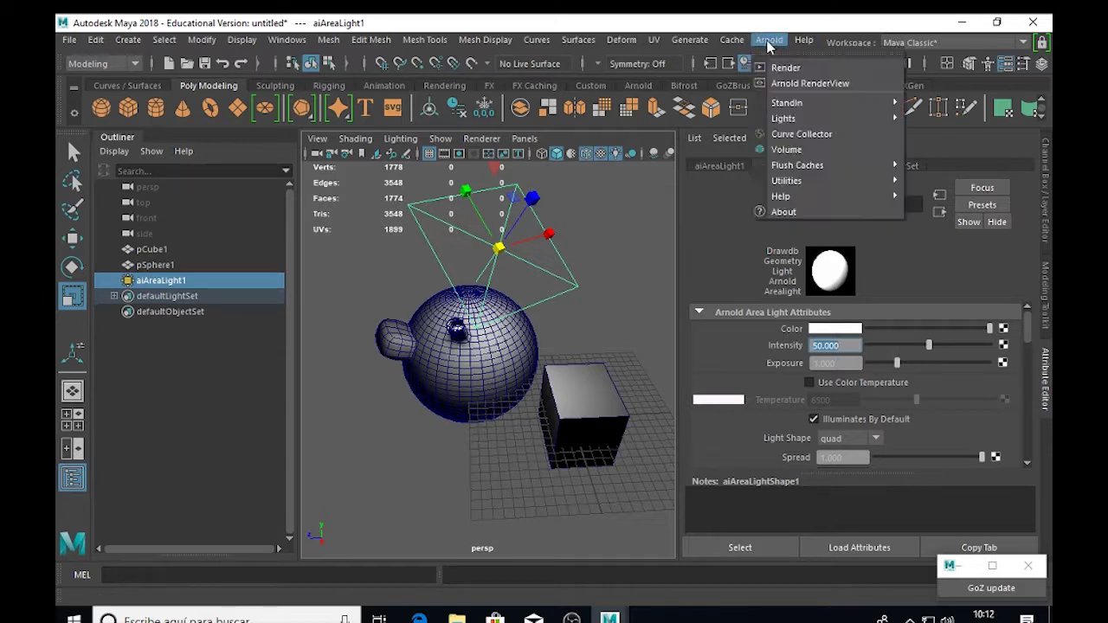
{"action": "left_click", "coordinate": [806, 84]}
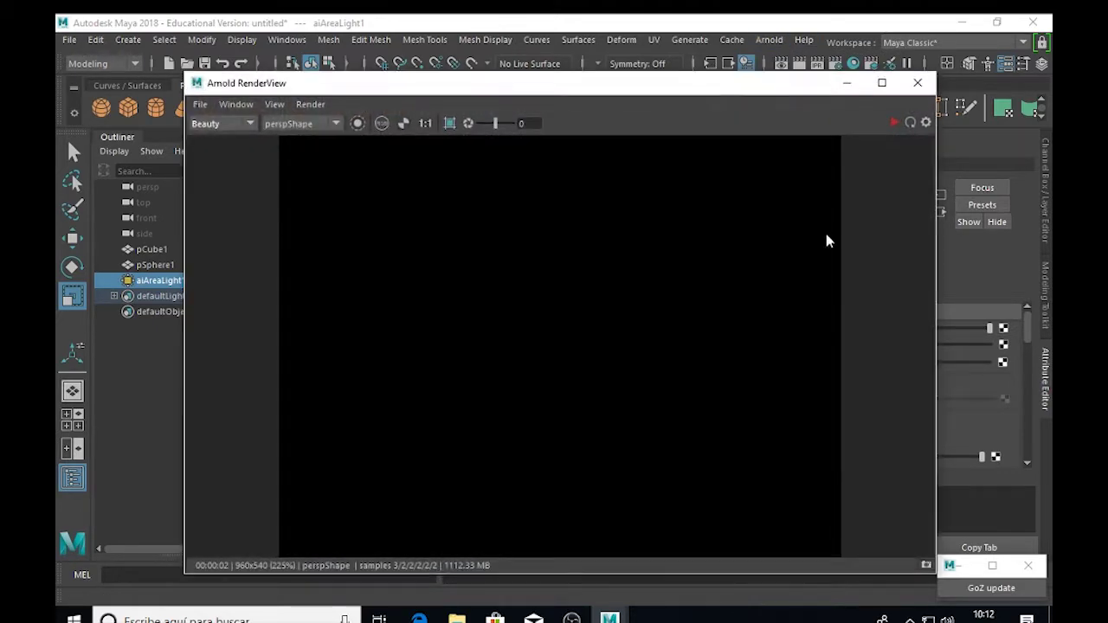
{"action": "left_click", "coordinate": [893, 123]}
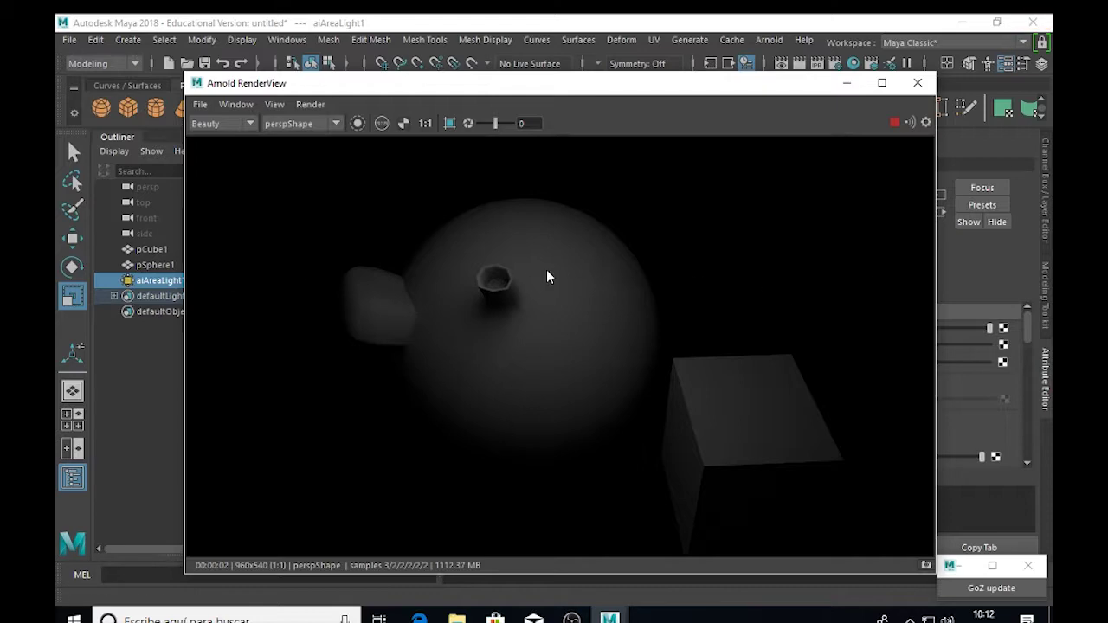
{"action": "left_click", "coordinate": [918, 83]}
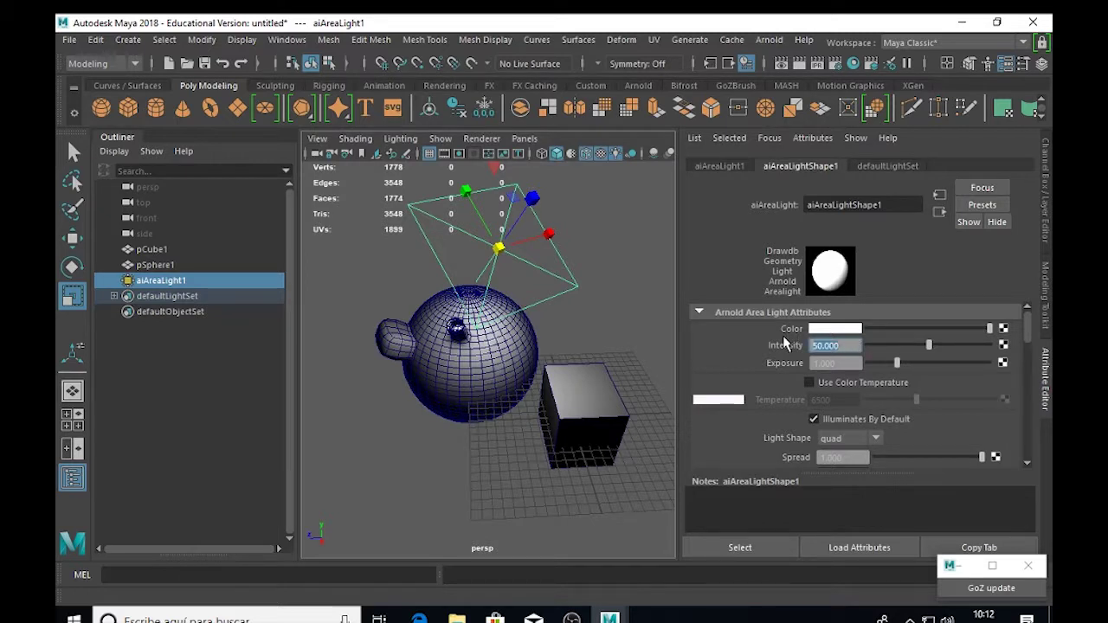
- Set the area light's intensity to 100 and render the perspective view again in Arnold RenderView
{"action": "type", "text": "100"}
{"action": "key", "text": "Return"}
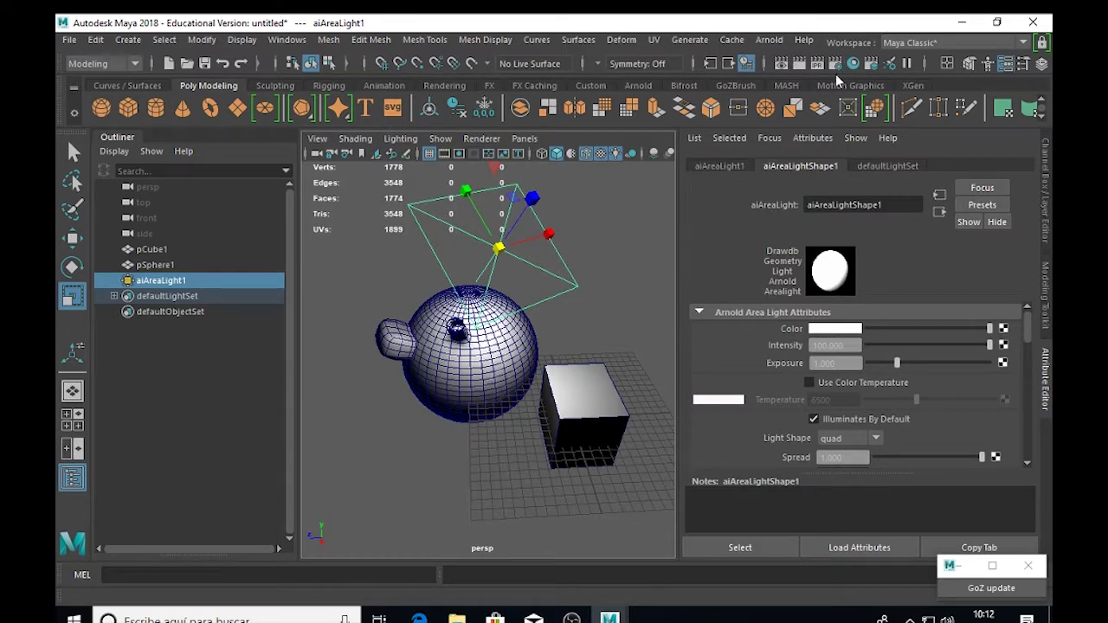
{"action": "left_click", "coordinate": [766, 41]}
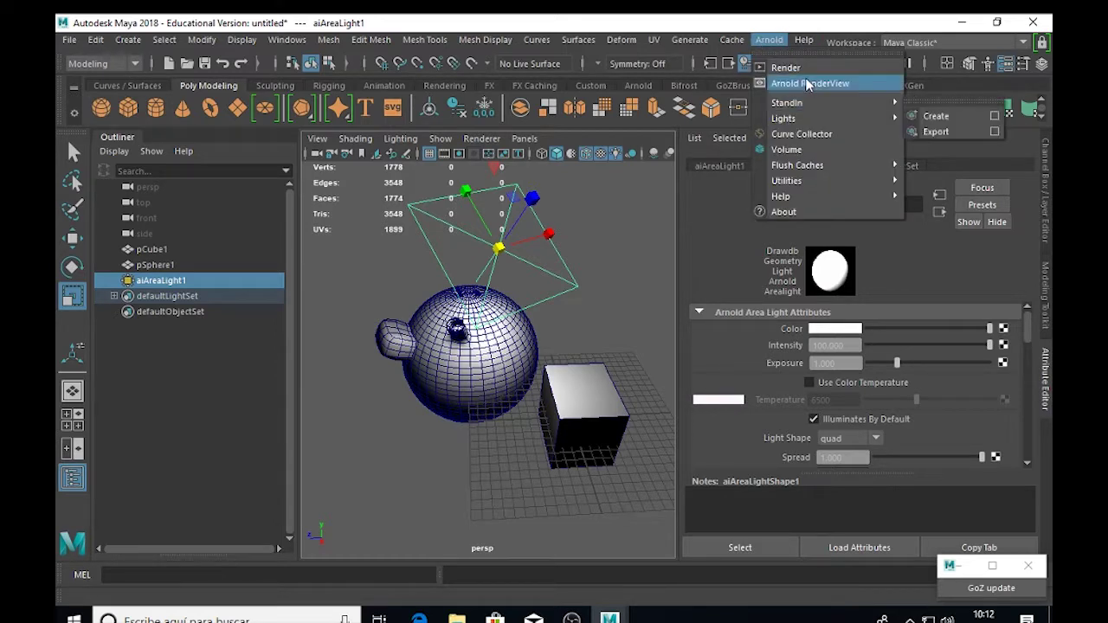
{"action": "left_click", "coordinate": [806, 83]}
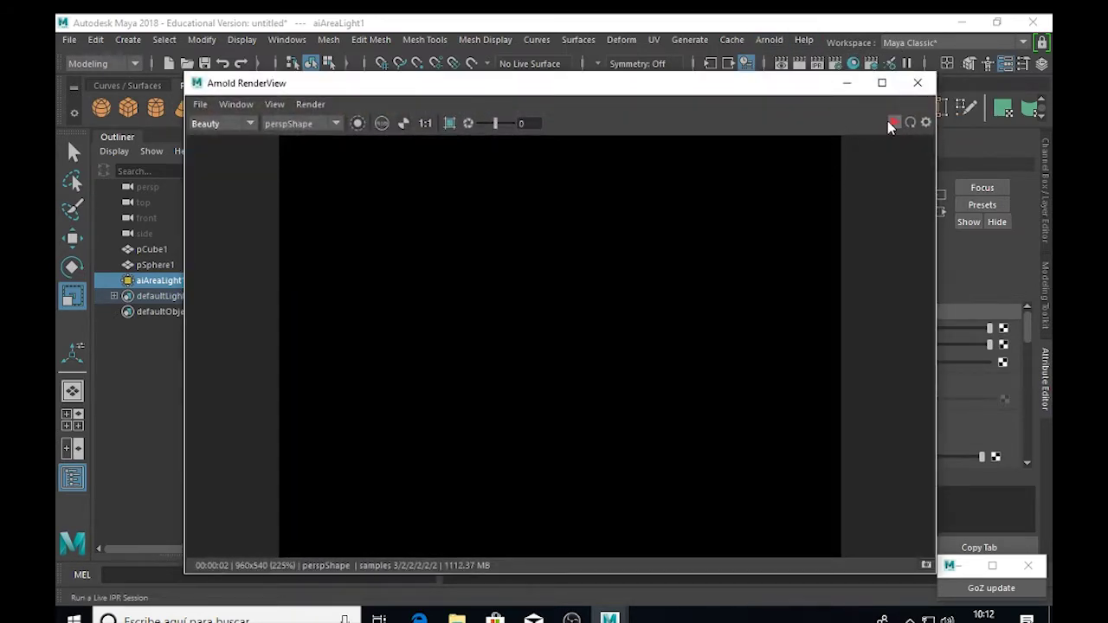
{"action": "left_click", "coordinate": [894, 123]}
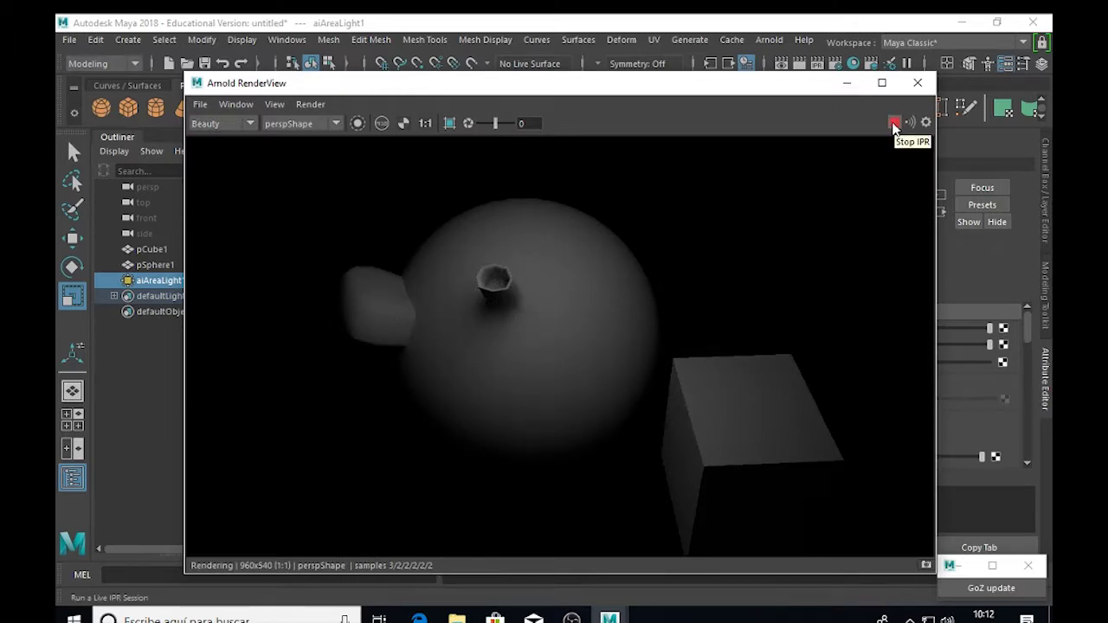
{"action": "left_click", "coordinate": [918, 82]}
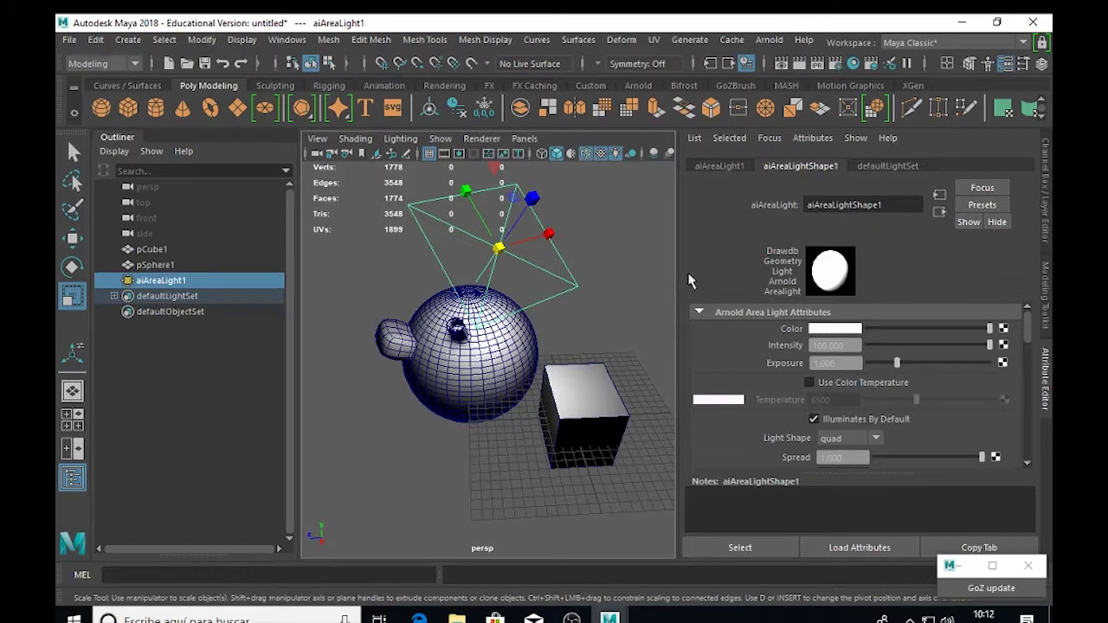
- Move the area light away from the sphere and cube along its own Z axis
{"action": "scroll", "coordinate": [512, 299], "scroll_direction": "up", "scroll_amount": 3}
{"action": "scroll", "coordinate": [512, 299], "scroll_direction": "down", "scroll_amount": 5}
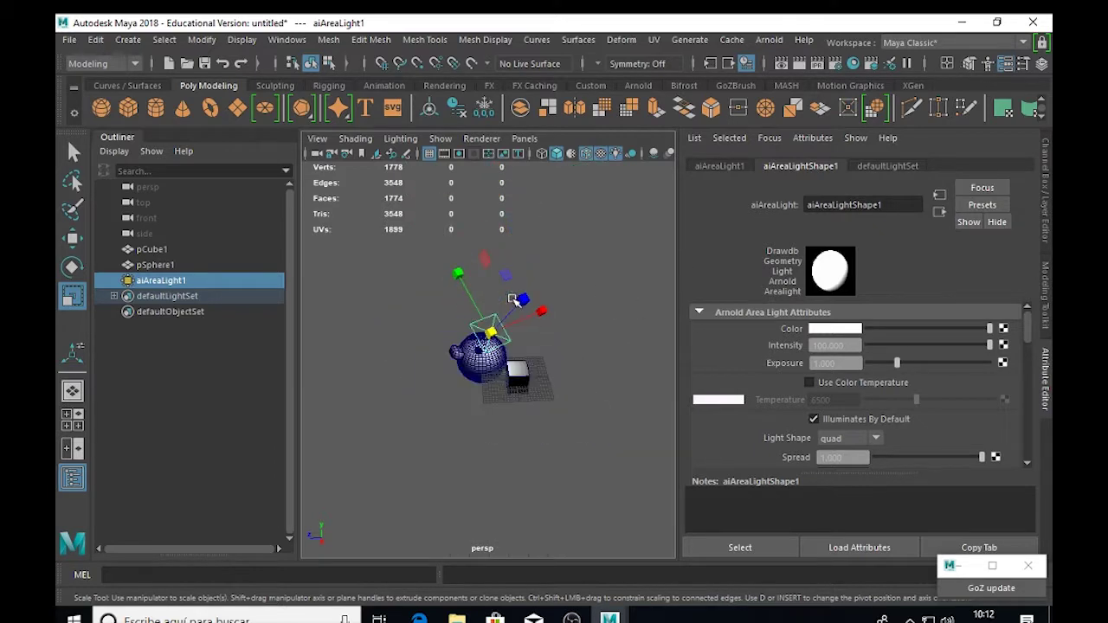
{"action": "left_click", "coordinate": [73, 238]}
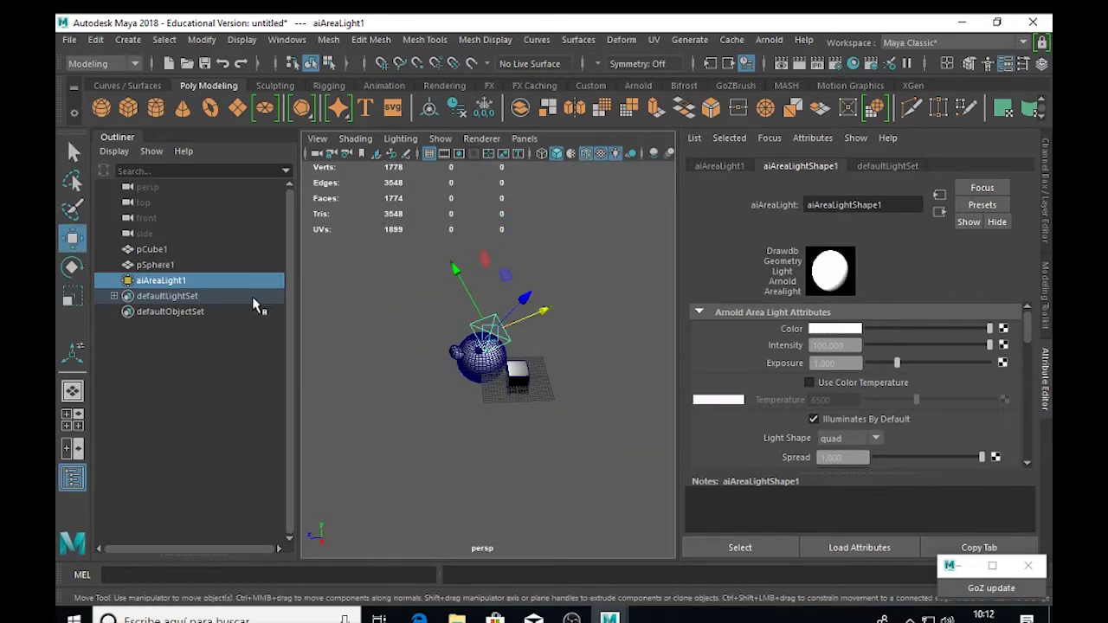
{"action": "left_click_drag", "start_coordinate": [515, 305], "coordinate": [649, 185]}
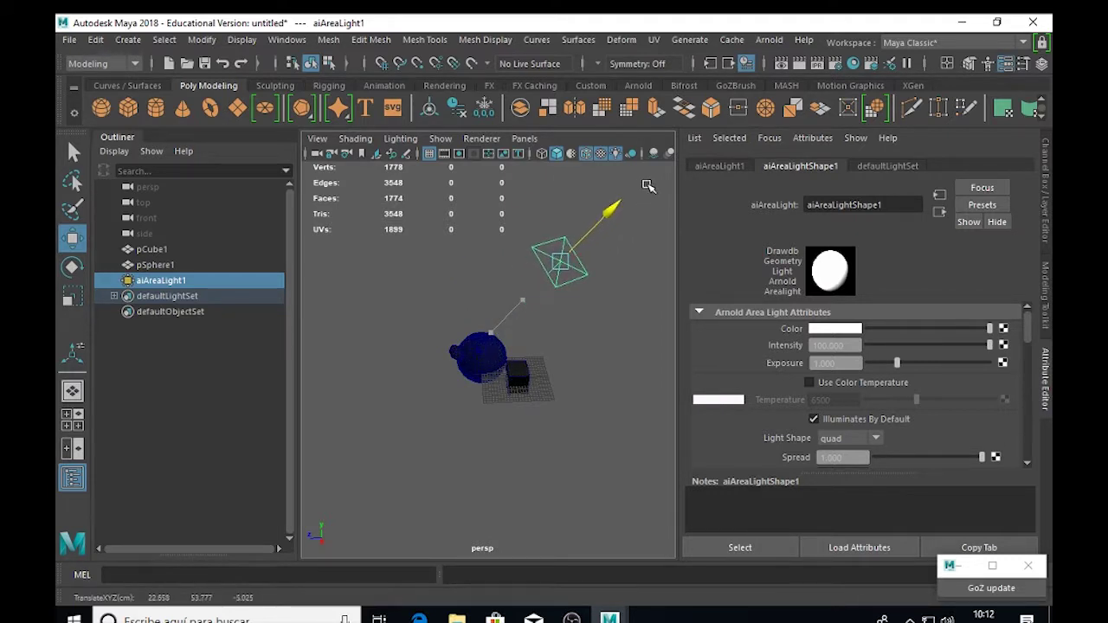
- Raise the area light's exposure in increments to 5
{"action": "left_click", "coordinate": [846, 363]}
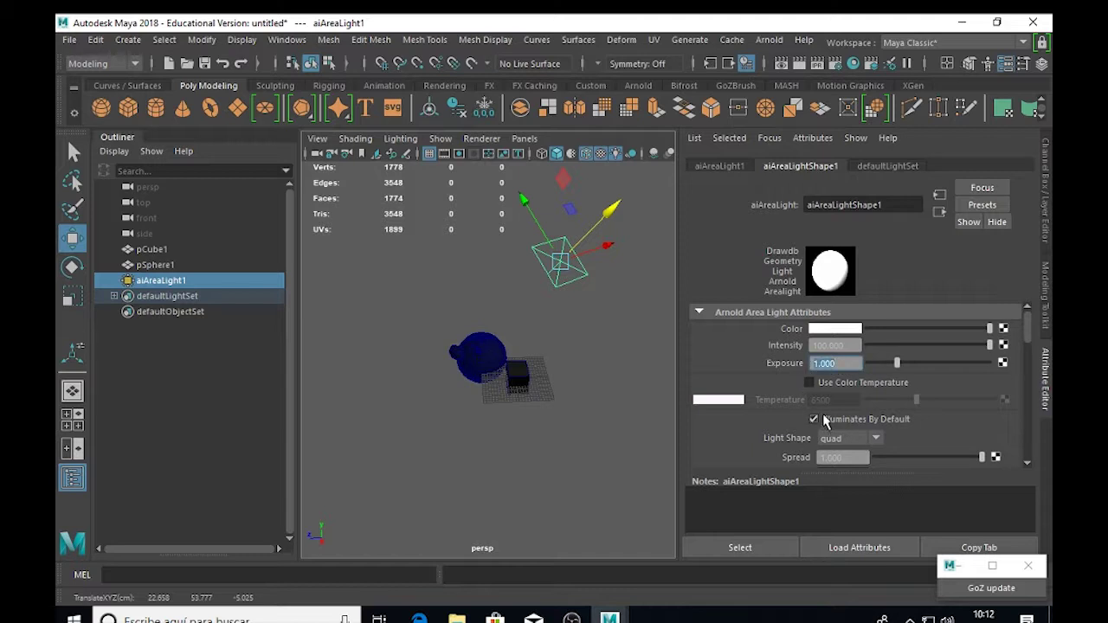
{"action": "type", "text": "3"}
{"action": "key", "text": "Return"}
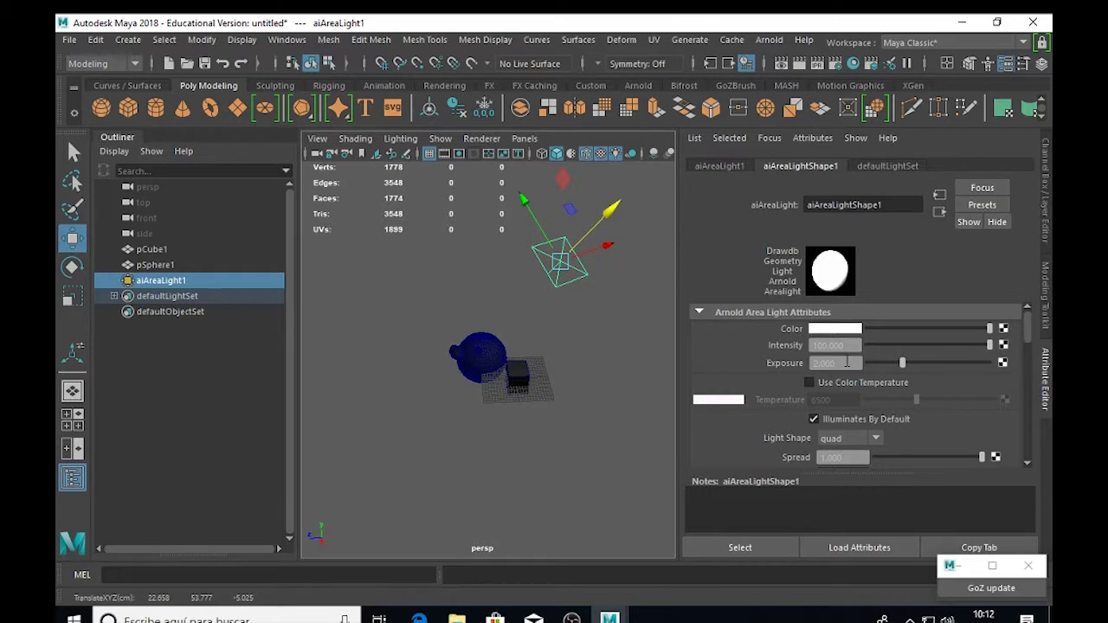
{"action": "left_click_drag", "start_coordinate": [848, 362], "coordinate": [808, 371]}
{"action": "key", "text": "Return"}
{"action": "key", "text": "Return"}
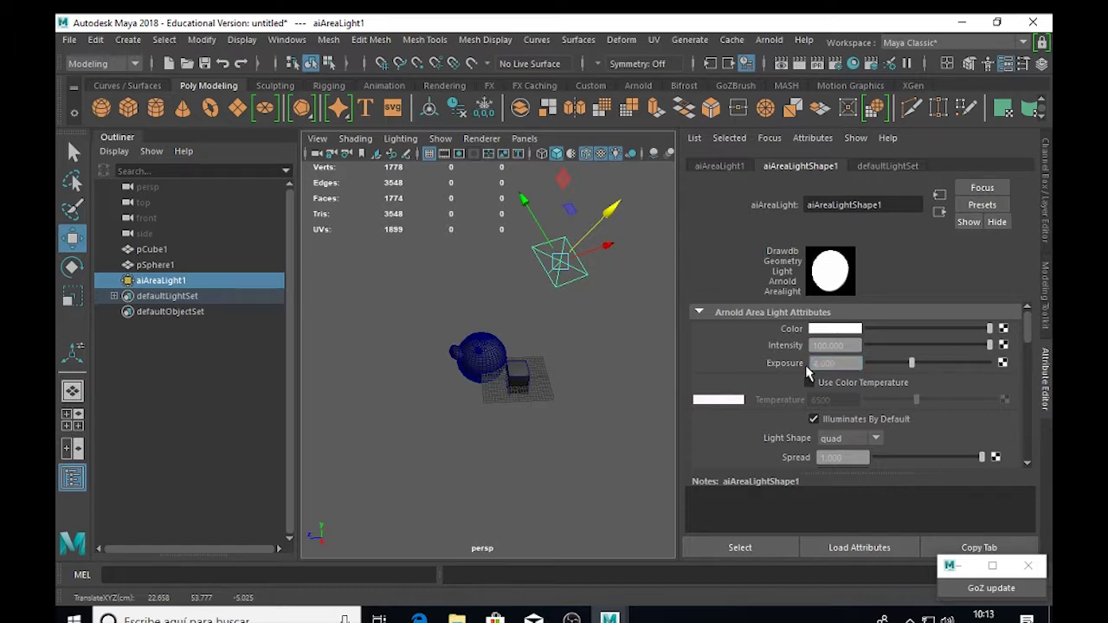
{"action": "double_click", "coordinate": [818, 363]}
{"action": "key", "text": "Return"}
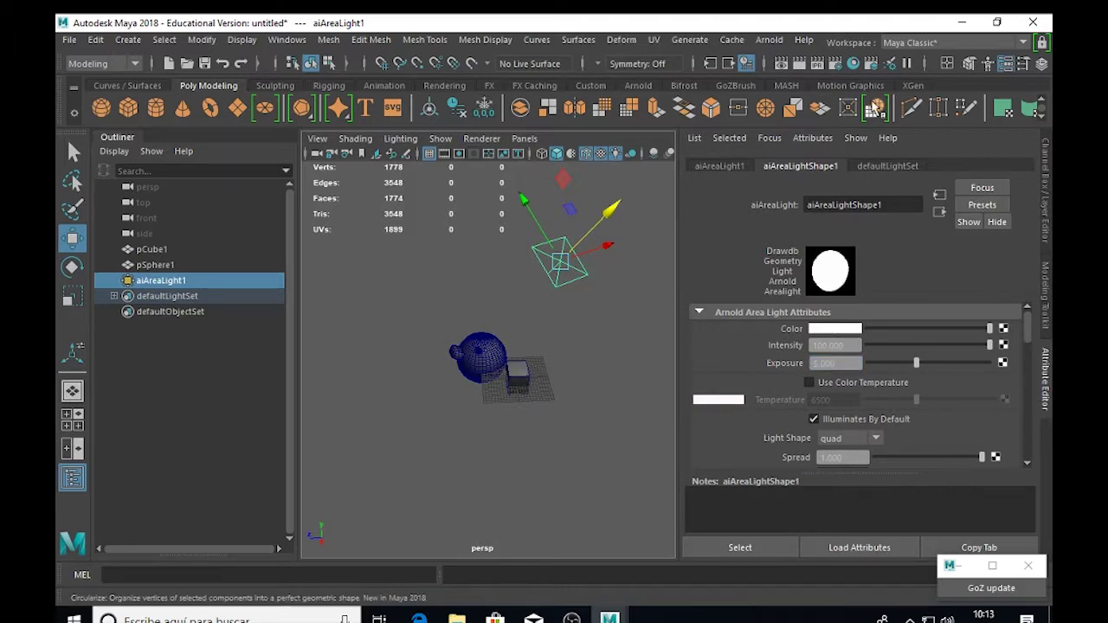
- Render the perspective view in Arnold RenderView and examine the shadow on the sphere up close
{"action": "left_click", "coordinate": [762, 46]}
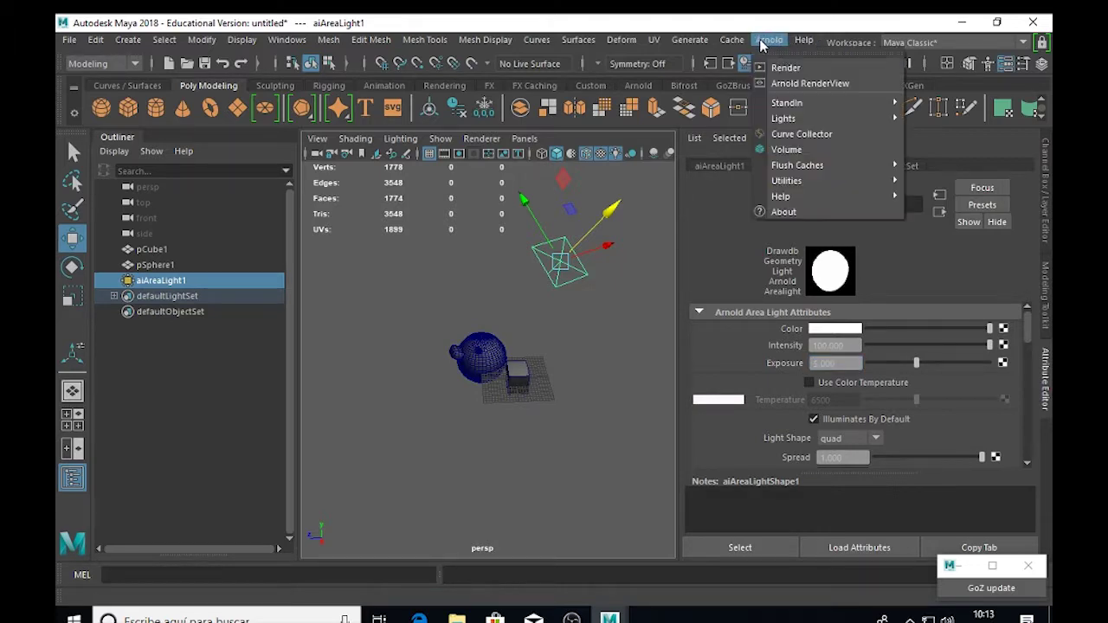
{"action": "left_click", "coordinate": [800, 84]}
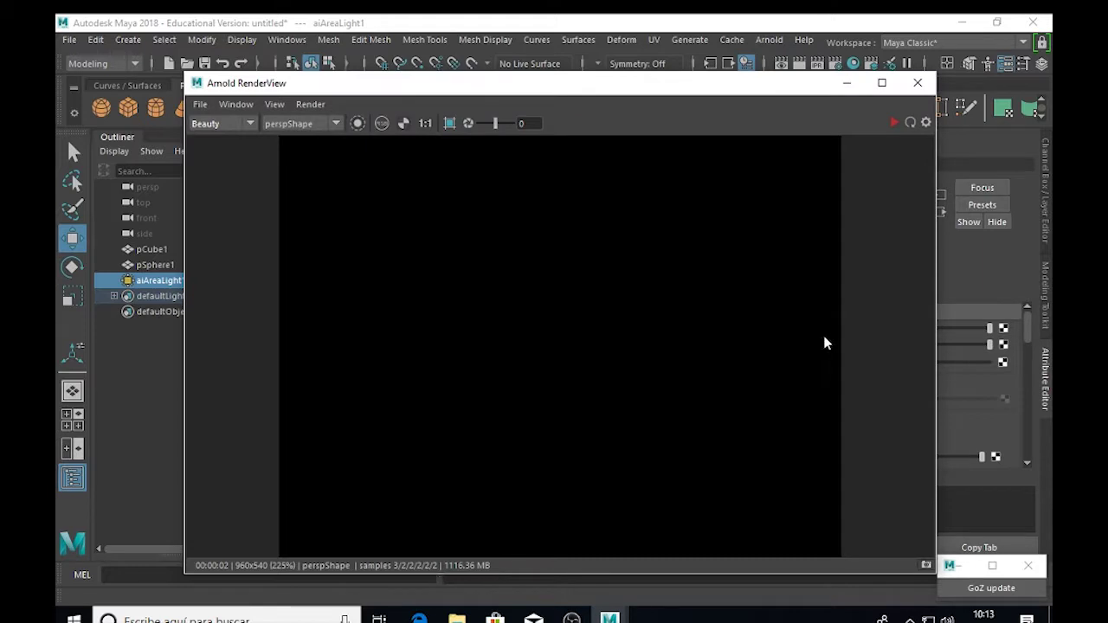
{"action": "left_click", "coordinate": [893, 123]}
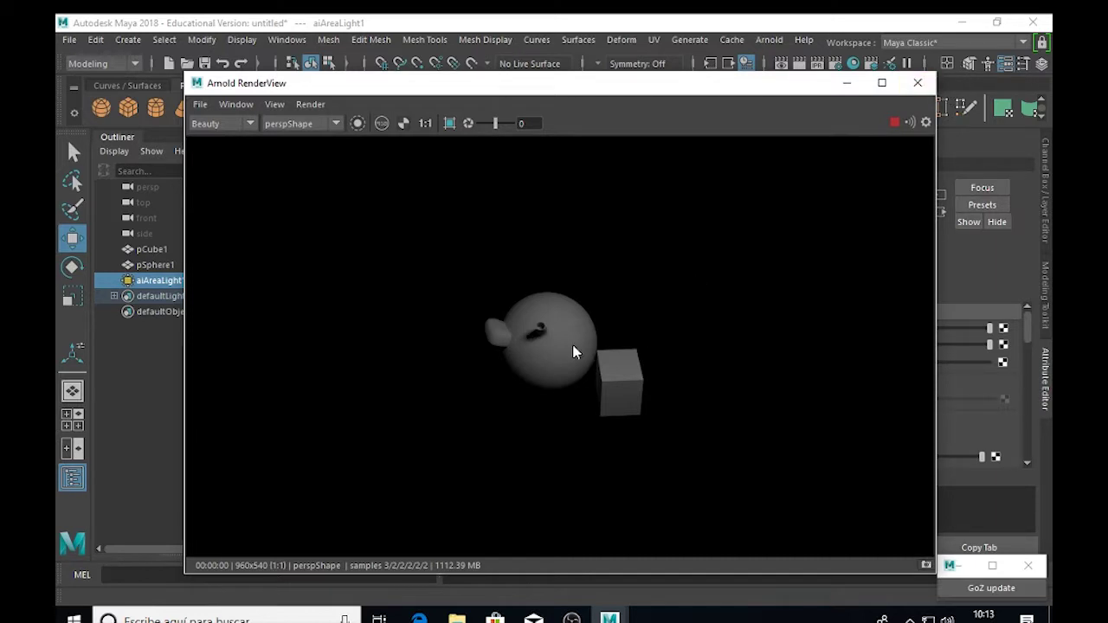
{"action": "scroll", "coordinate": [538, 341], "scroll_direction": "up", "scroll_amount": 5}
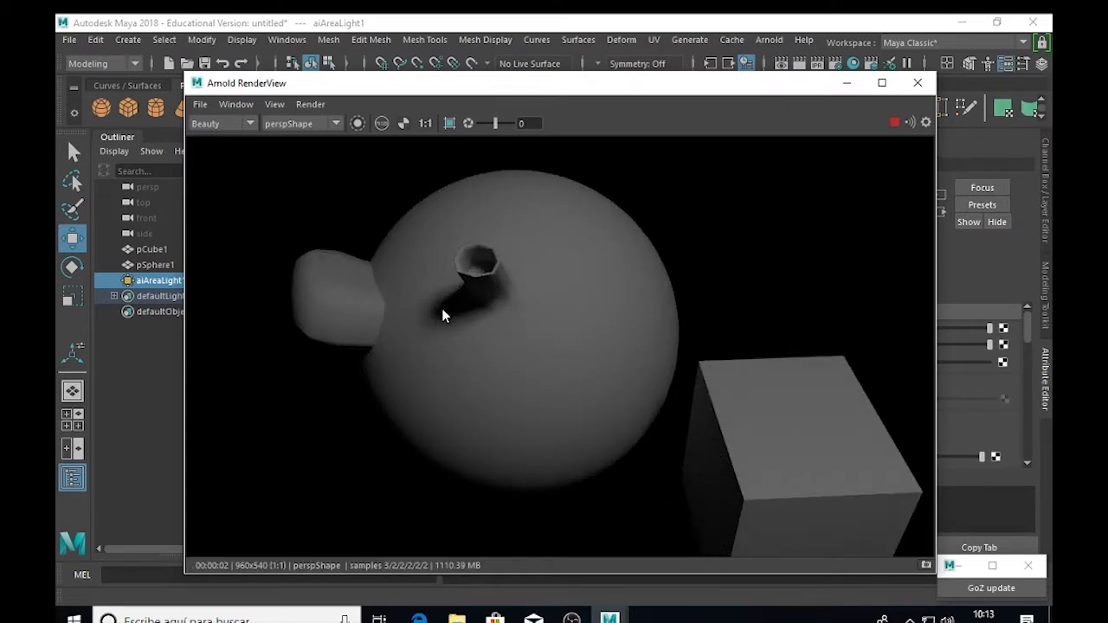
{"action": "left_click", "coordinate": [918, 82]}
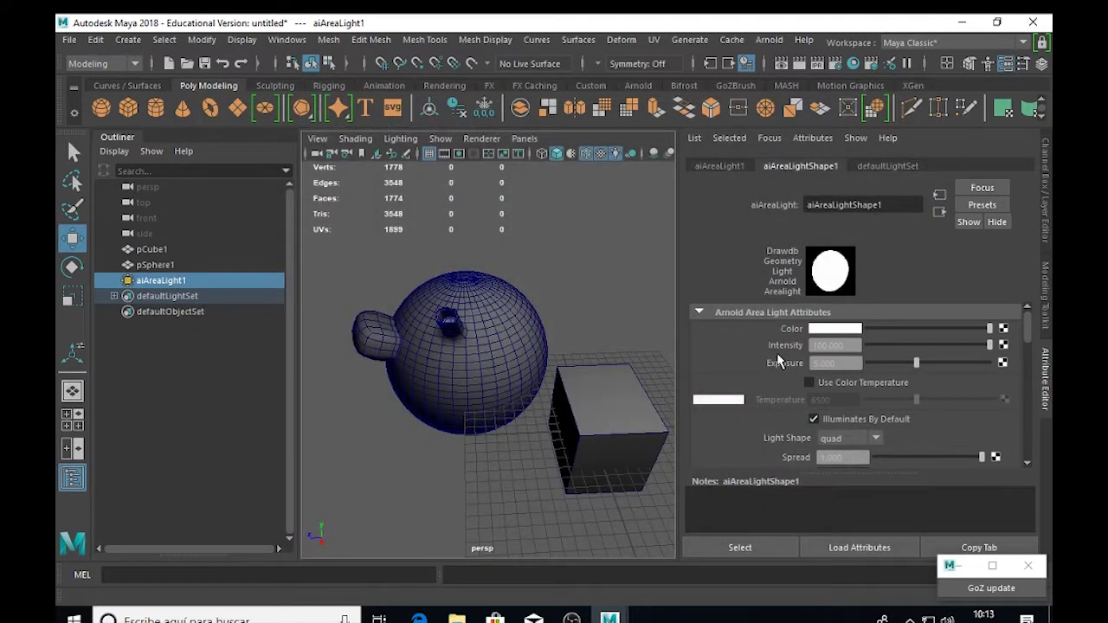
- Select the sphere mesh, hide its attribute settings, and compare its unsmoothed and smooth preview displays
{"action": "left_click_drag", "start_coordinate": [489, 350], "coordinate": [433, 329], "text": "alt"}
{"action": "left_click", "coordinate": [457, 322]}
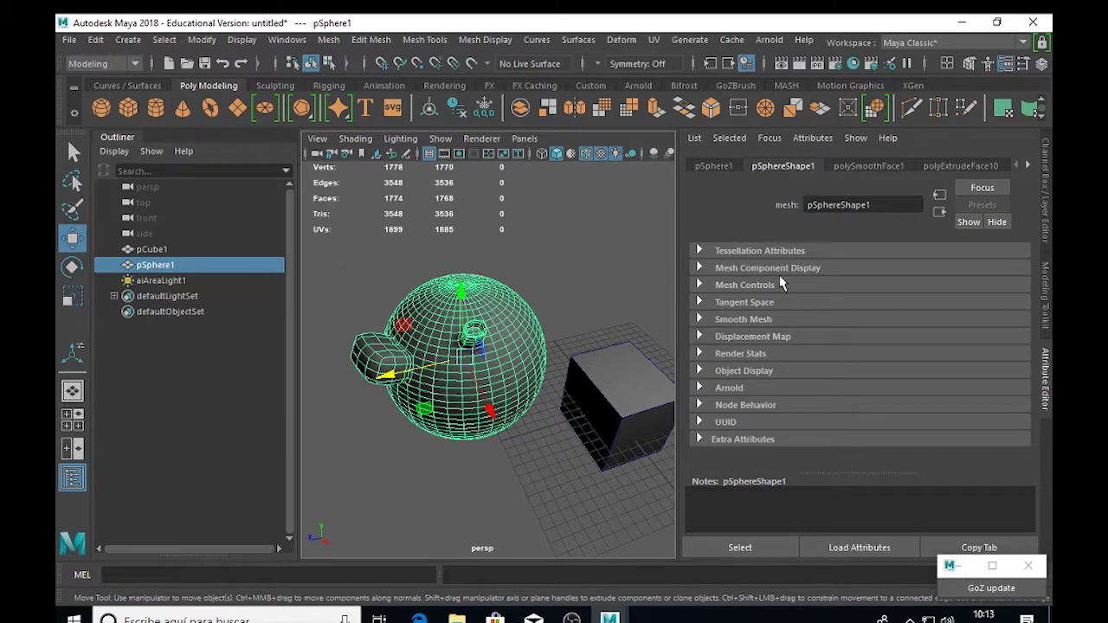
{"action": "left_click", "coordinate": [1047, 381]}
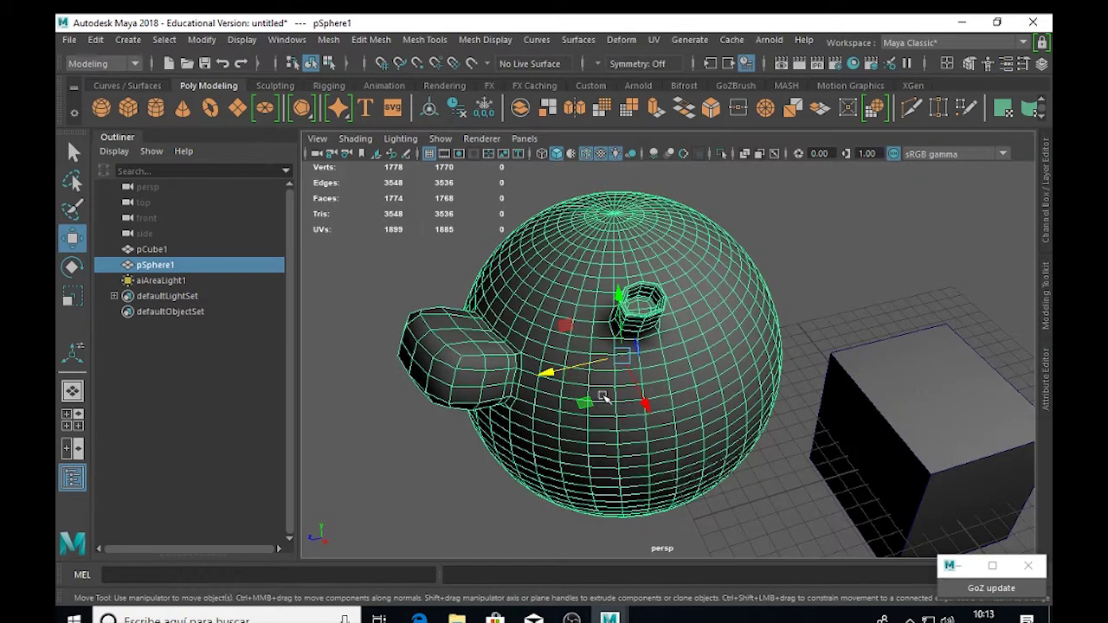
{"action": "mouse_move", "coordinate": [594, 407]}
{"action": "left_mouse_down", "text": "alt"}
{"action": "mouse_move", "coordinate": [589, 391]}
{"action": "mouse_move", "coordinate": [583, 402]}
{"action": "left_mouse_up", "text": "alt"}
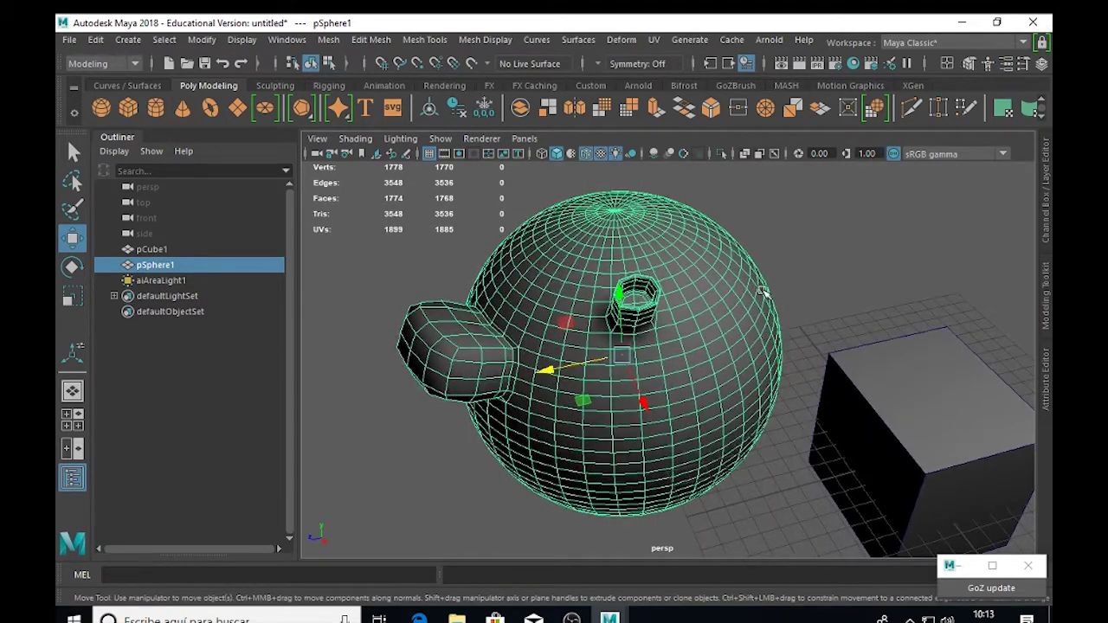
{"action": "key", "text": "1"}
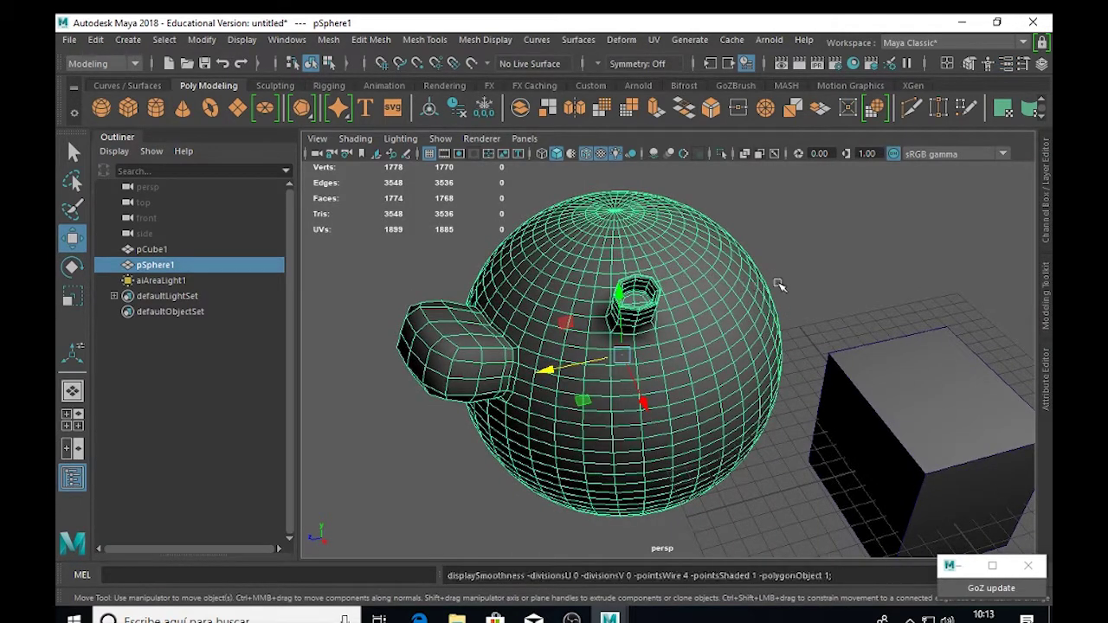
{"action": "key", "text": "3"}
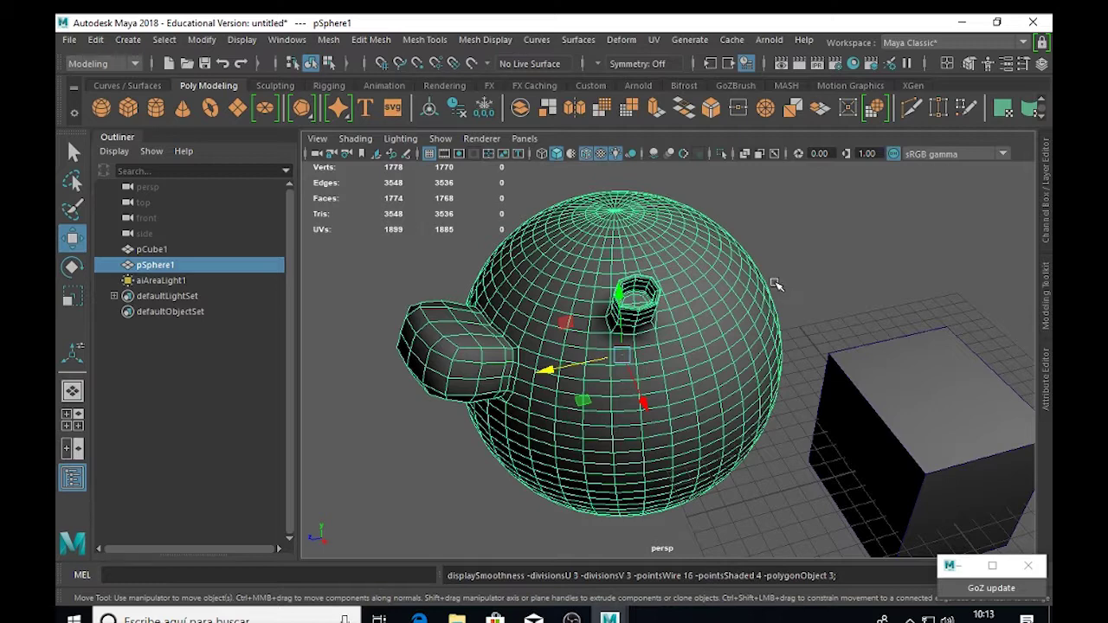
{"action": "key", "text": "1"}
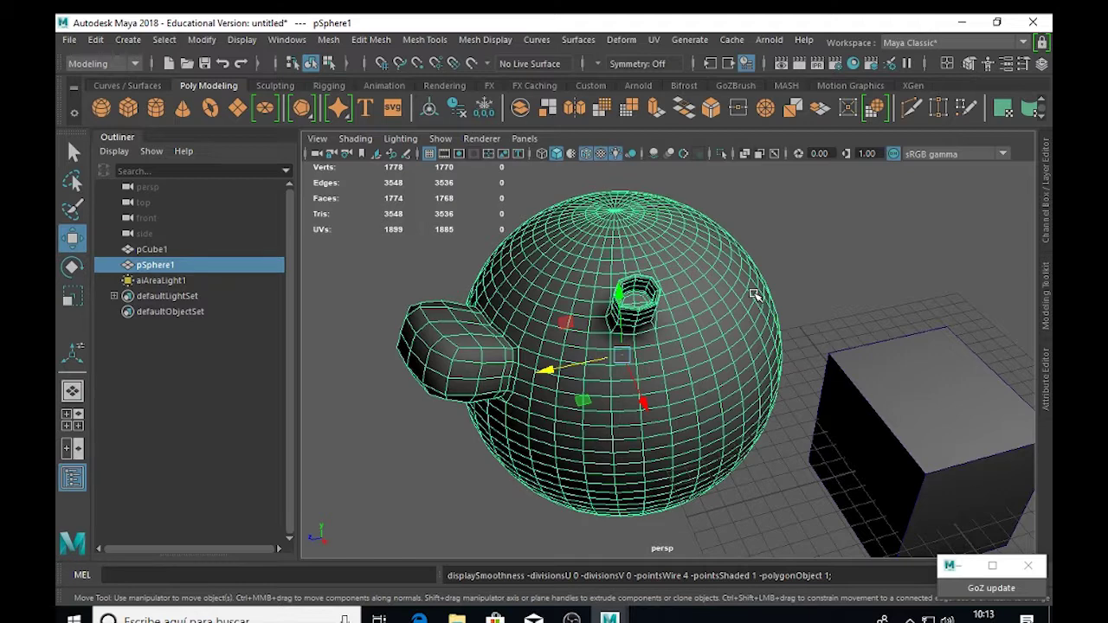
- Undo the sphere's smoothness display changes and the area light's attribute, move and scale edits
{"action": "key", "text": "ctrl+z"}
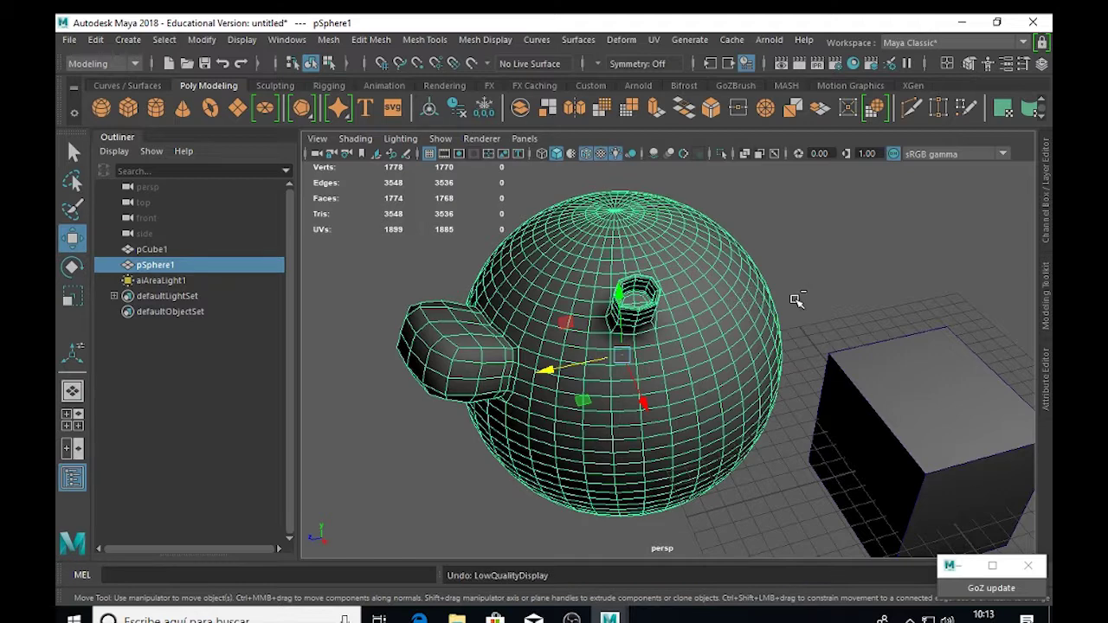
{"action": "key", "text": "ctrl+z"}
{"action": "key", "text": "ctrl+z"}
{"action": "key", "text": "ctrl+z"}
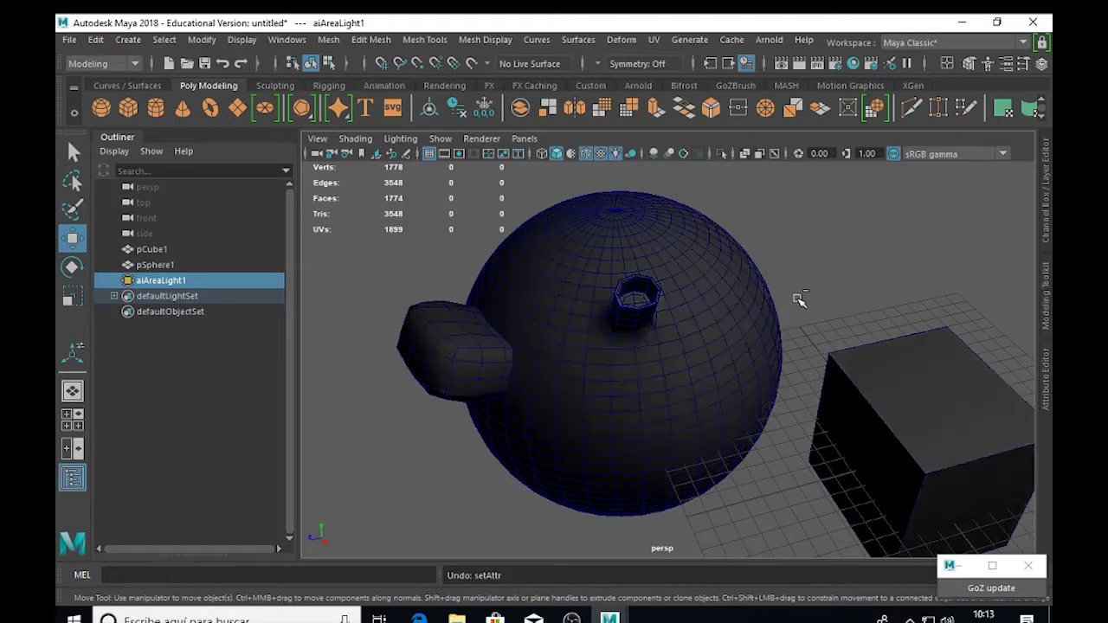
{"action": "key", "text": "shift+z"}
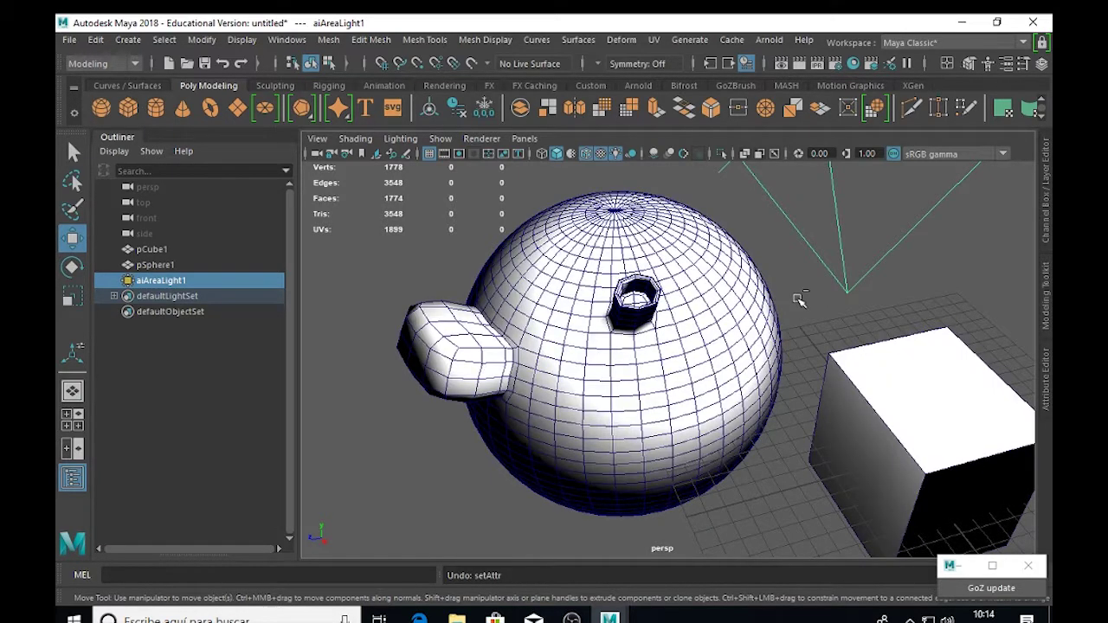
{"action": "key", "text": "ctrl+z"}
{"action": "key", "text": "ctrl+z"}
{"action": "key", "text": "ctrl+z"}
{"action": "key", "text": "ctrl+z"}
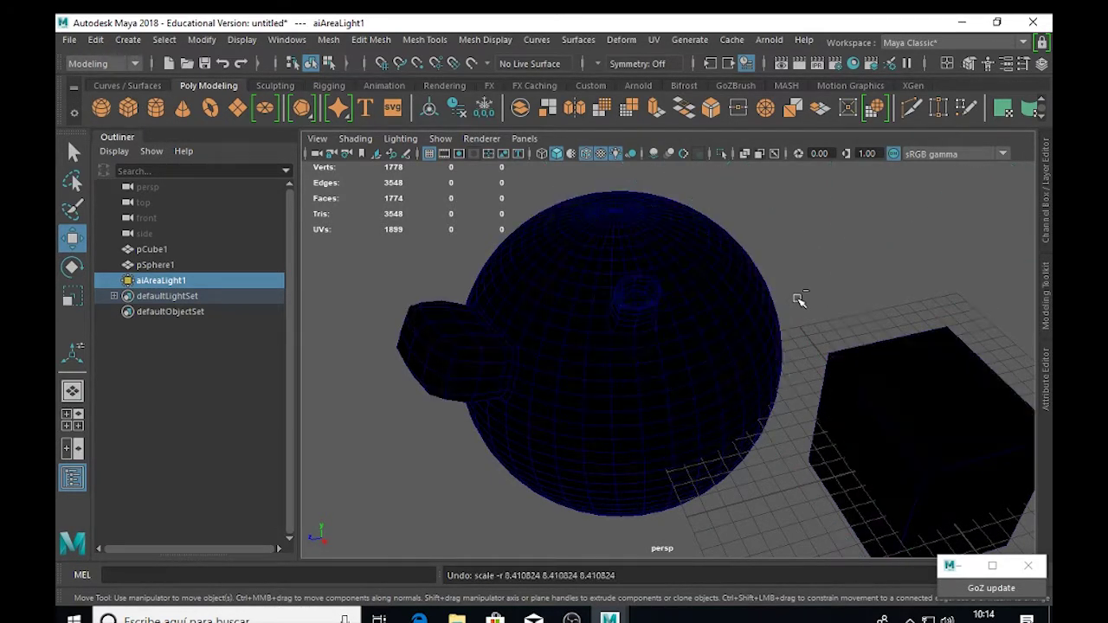
{"action": "key", "text": "ctrl+z"}
{"action": "key", "text": "ctrl+z"}
{"action": "key", "text": "ctrl+z"}
{"action": "key", "text": "ctrl+z"}
{"action": "key", "text": "ctrl+z"}
{"action": "key", "text": "ctrl+z"}
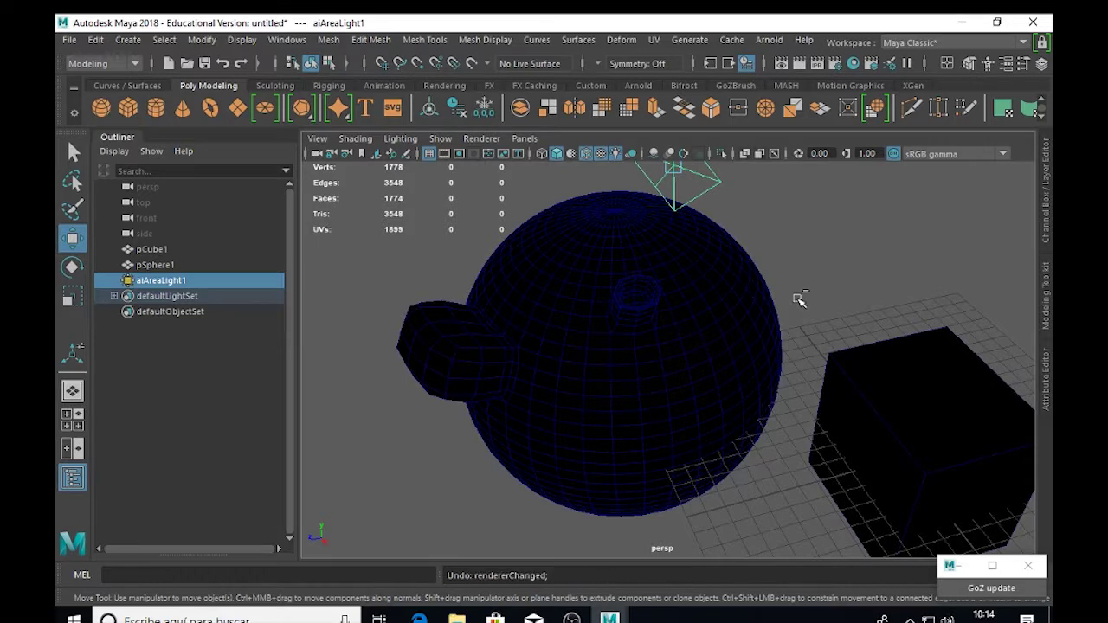
- Undo the area light's remaining selection, move and attribute edits back to its original placement
{"action": "key", "text": "ctrl+z"}
{"action": "key", "text": "ctrl+z"}
{"action": "key", "text": "ctrl+z"}
{"action": "key", "text": "ctrl+z"}
{"action": "key", "text": "ctrl+z"}
{"action": "key", "text": "ctrl+z"}
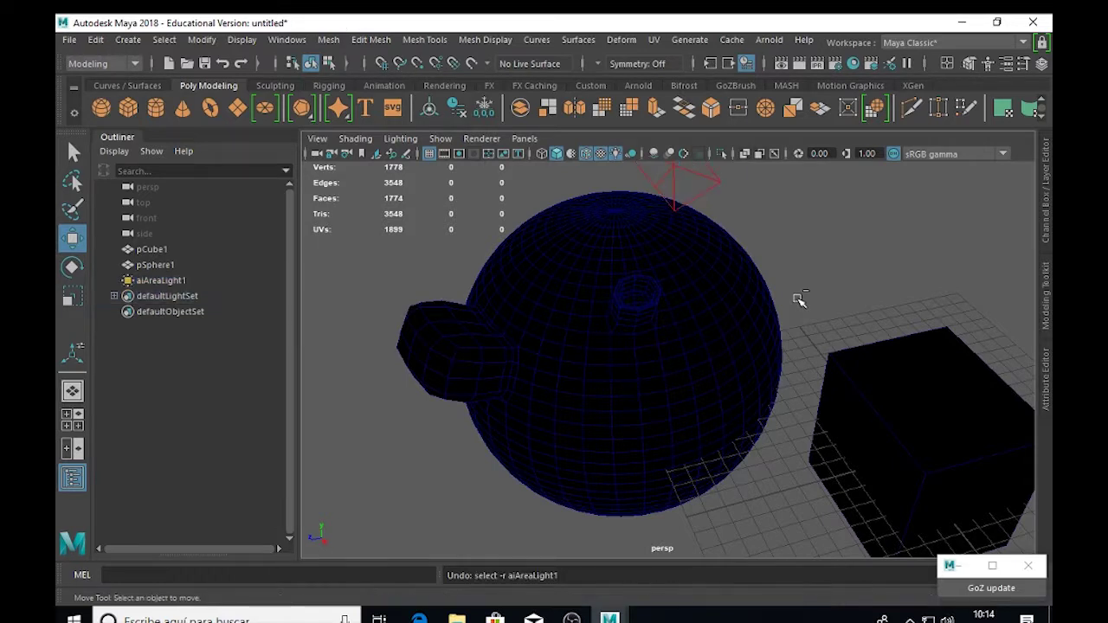
{"action": "key", "text": "ctrl+z"}
{"action": "key", "text": "ctrl+z"}
{"action": "key", "text": "ctrl+z"}
{"action": "key", "text": "ctrl+z"}
{"action": "key", "text": "ctrl+z"}
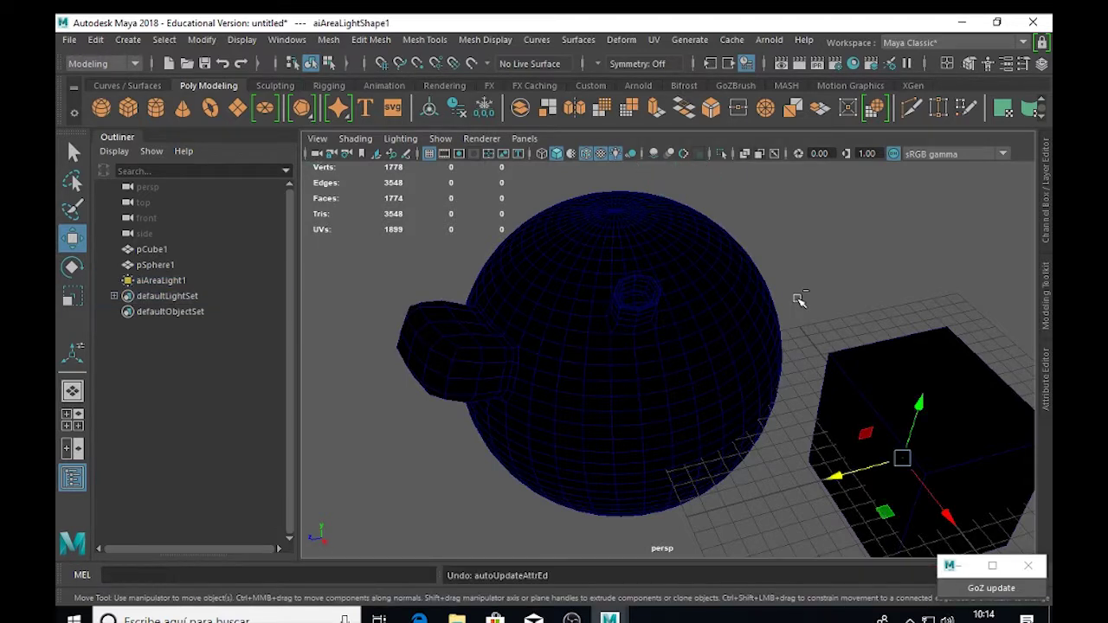
- Undo the area light's creation and the sphere's mesh smoothing
{"action": "key", "text": "ctrl+z"}
{"action": "key", "text": "ctrl+z"}
{"action": "key", "text": "ctrl+z"}
{"action": "key", "text": "ctrl+z"}
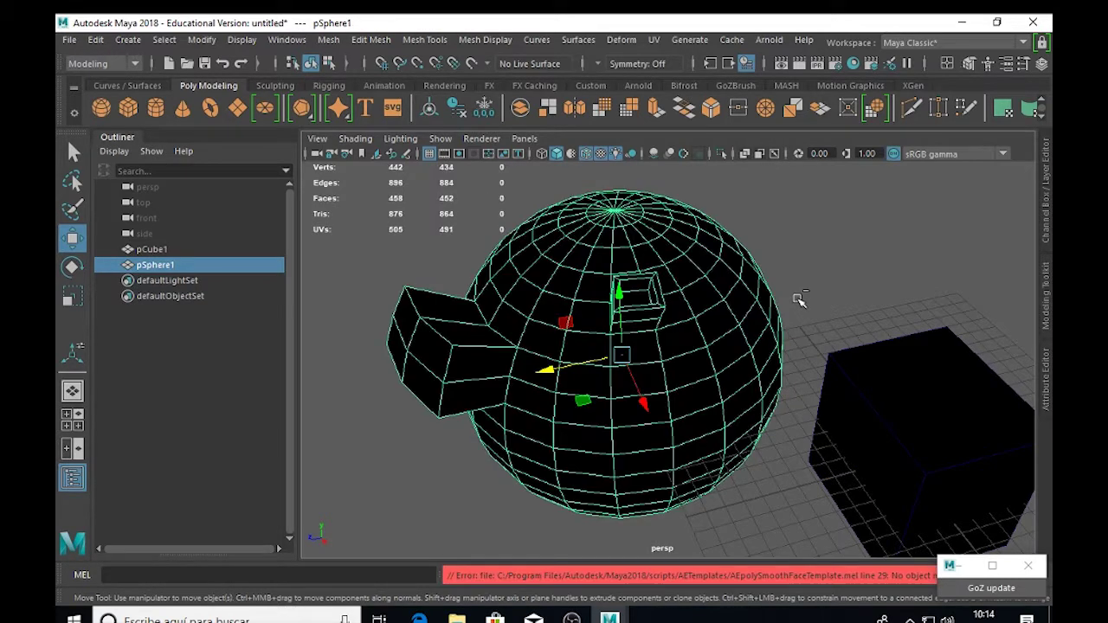
- Turn off scene lighting in the perspective view so the sphere and cube use default shading
{"action": "left_click", "coordinate": [810, 264]}
{"action": "left_click", "coordinate": [732, 278]}
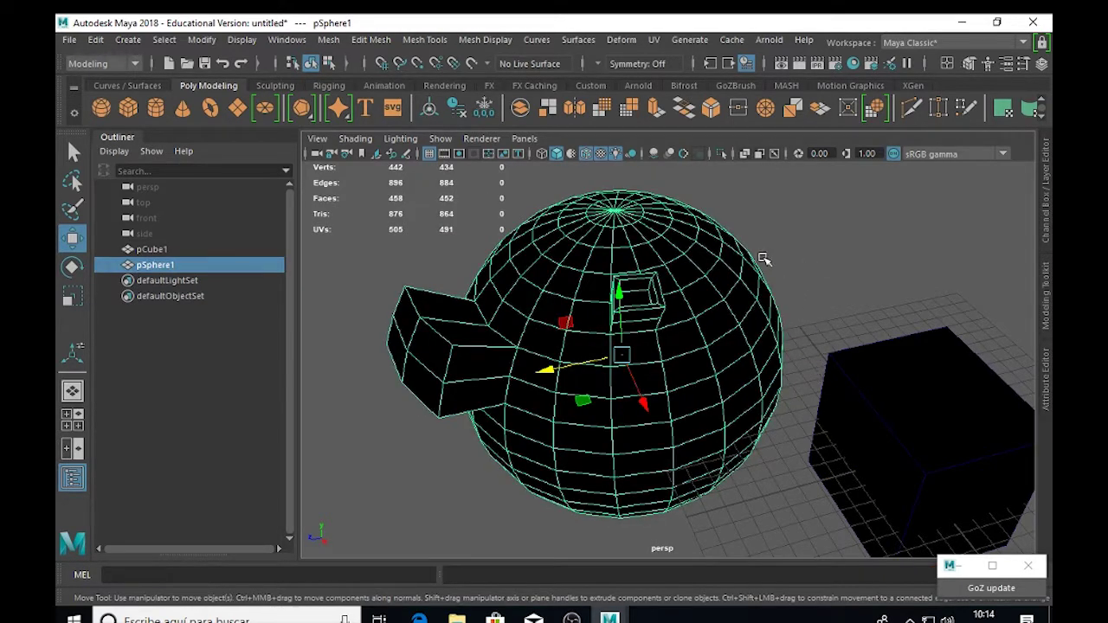
{"action": "left_click", "coordinate": [617, 155]}
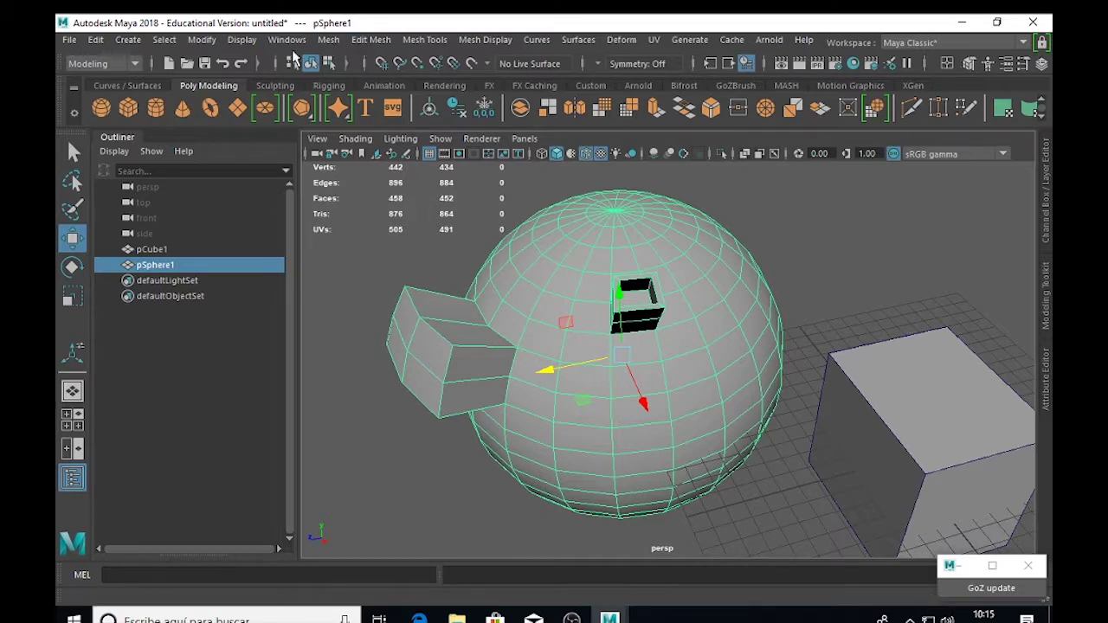
- Set the finite undo queue size to 500 in the preferences and save them
{"action": "left_click", "coordinate": [288, 48]}
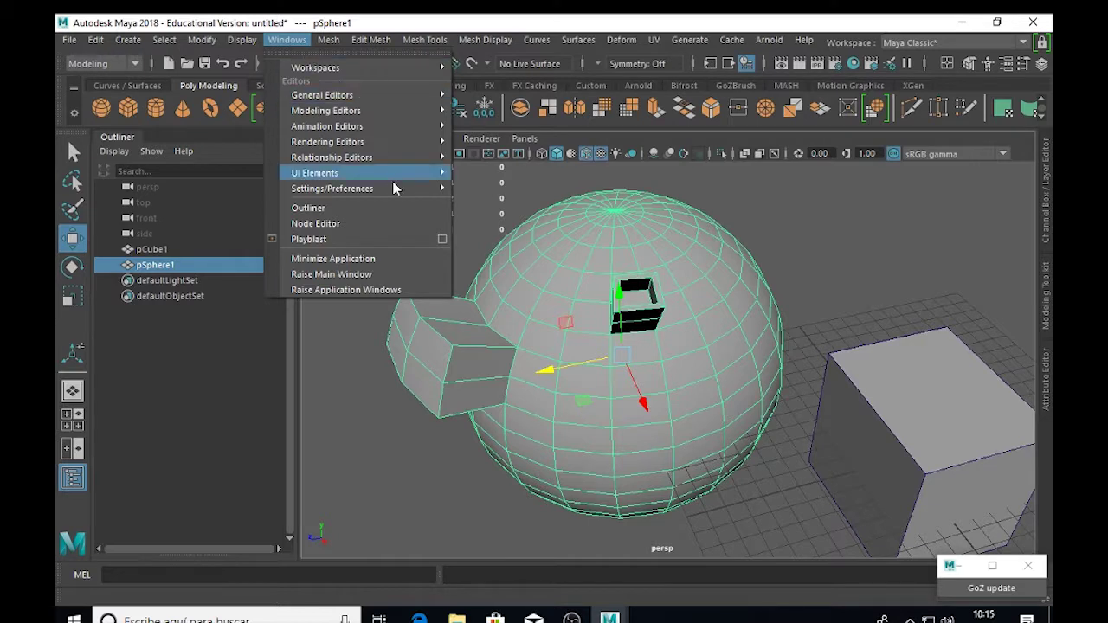
{"action": "mouse_move", "coordinate": [394, 194]}
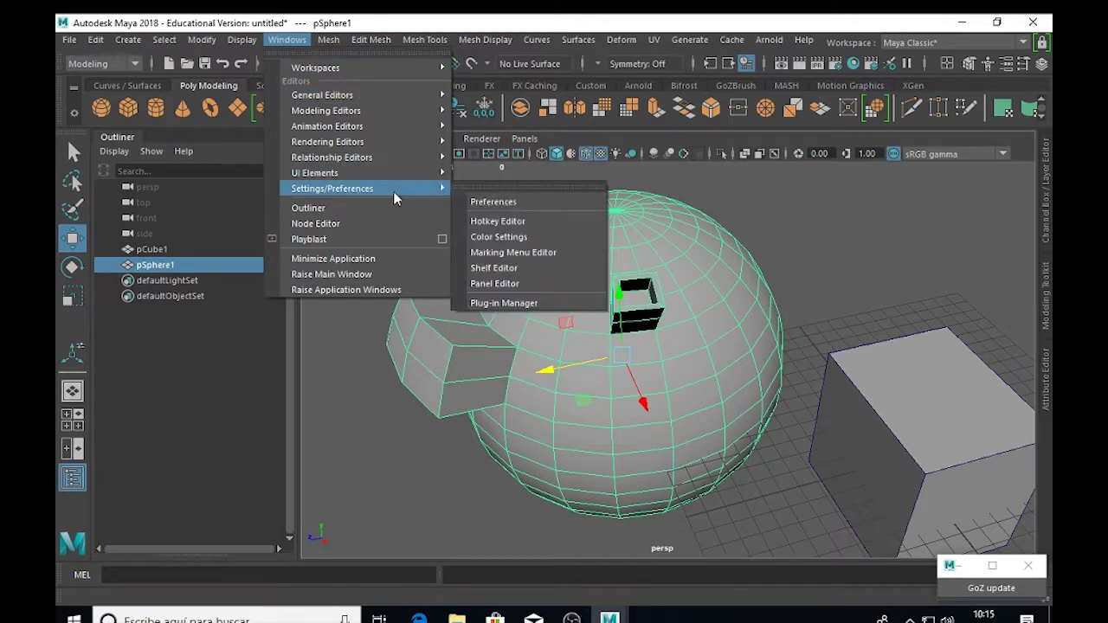
{"action": "left_click", "coordinate": [525, 201]}
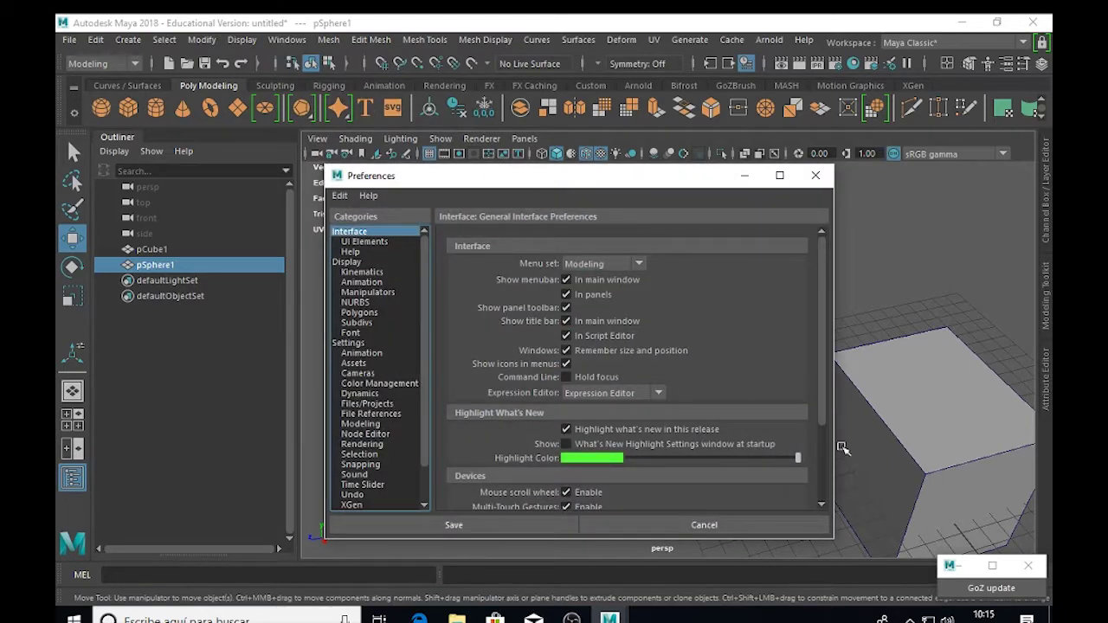
{"action": "left_click_drag", "start_coordinate": [615, 185], "coordinate": [587, 104]}
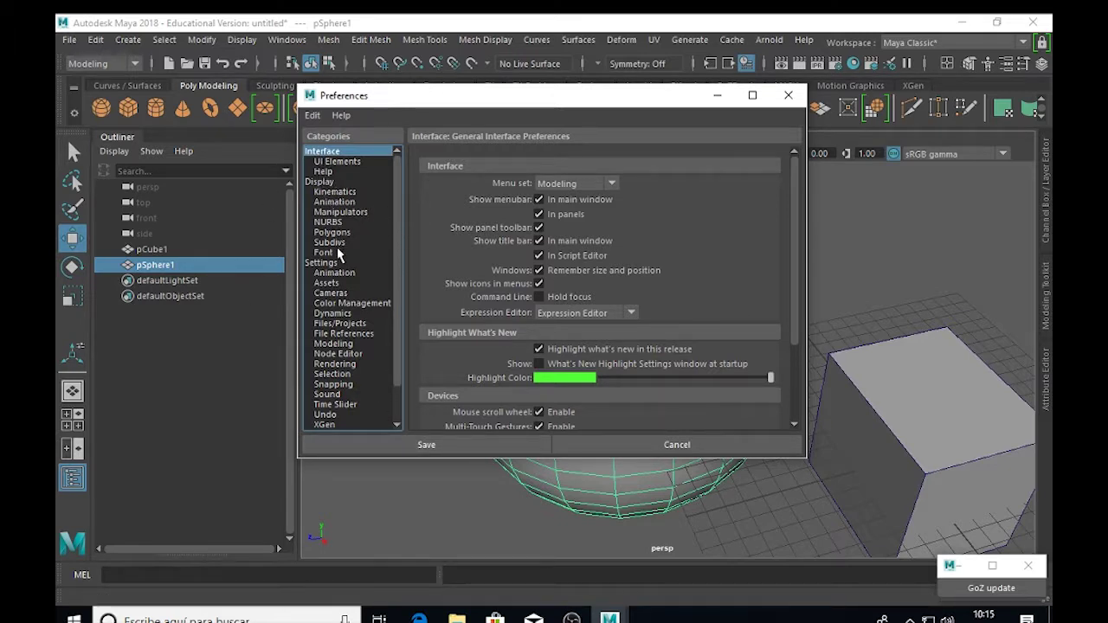
{"action": "left_click", "coordinate": [339, 418]}
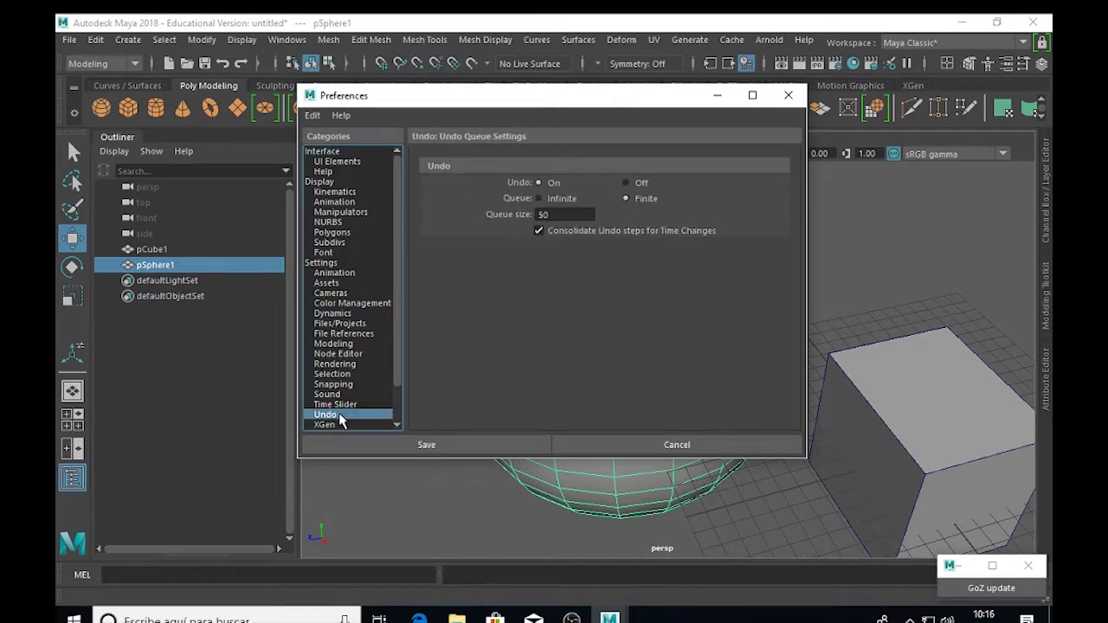
{"action": "left_click", "coordinate": [560, 214]}
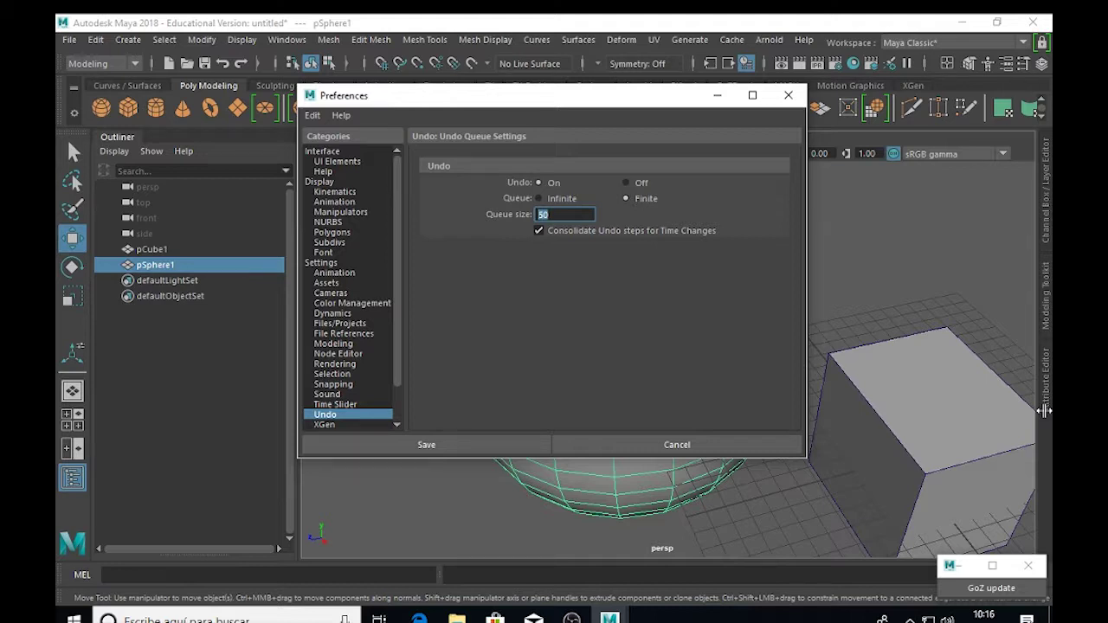
{"action": "type", "text": "500"}
{"action": "left_click_drag", "start_coordinate": [658, 104], "coordinate": [660, 111]}
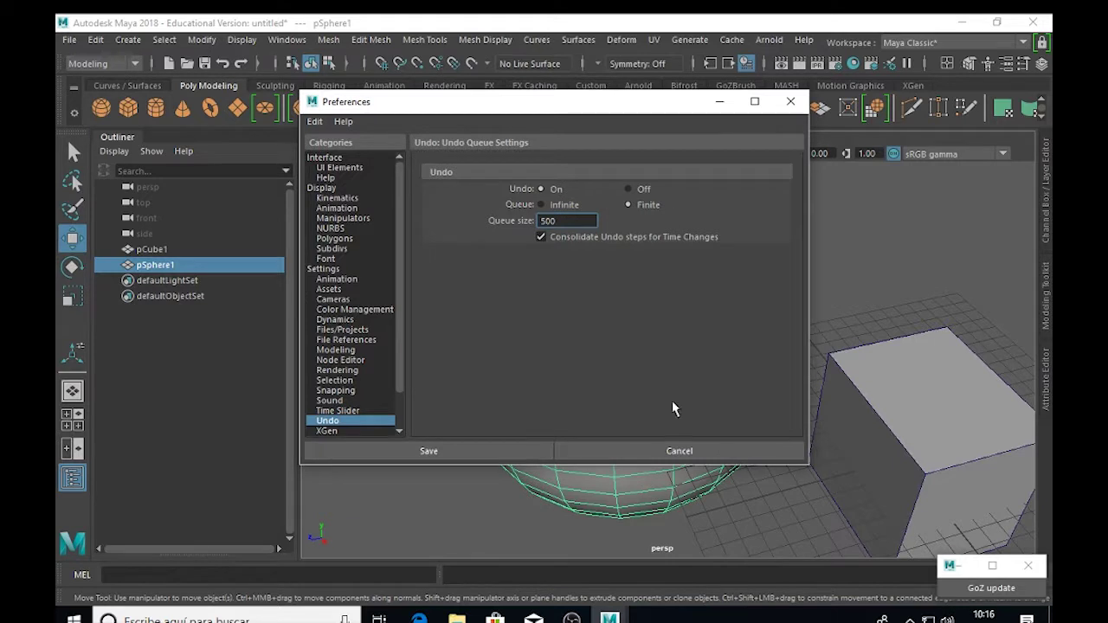
{"action": "left_click", "coordinate": [479, 447]}
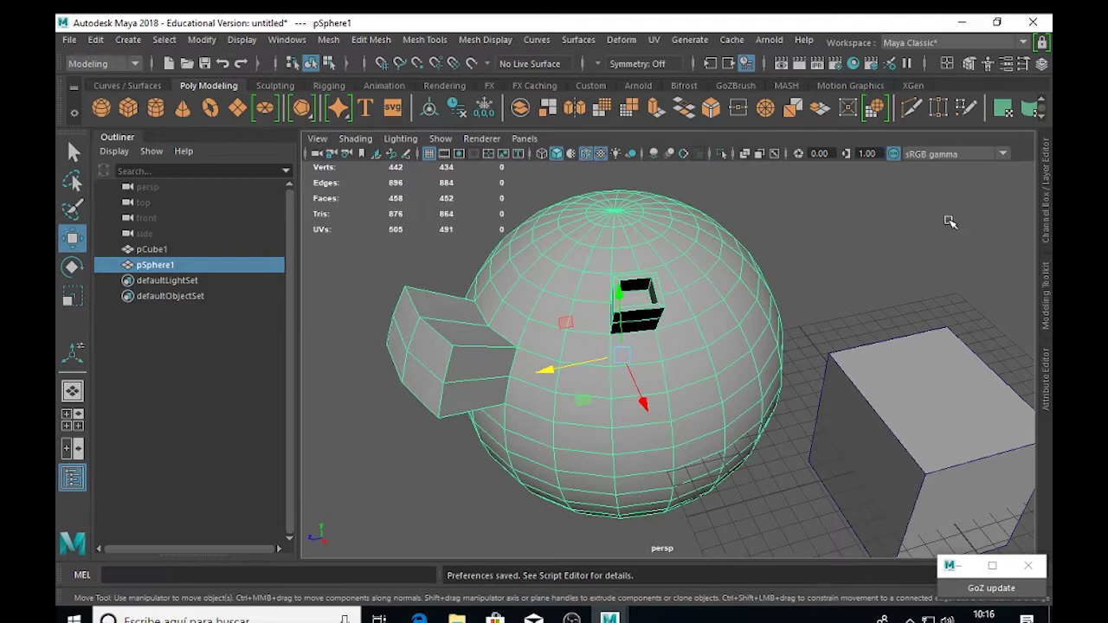
- Display the sphere in smooth mesh preview and examine its extruded side block up close
{"action": "left_click_drag", "start_coordinate": [767, 247], "coordinate": [708, 303], "text": "alt"}
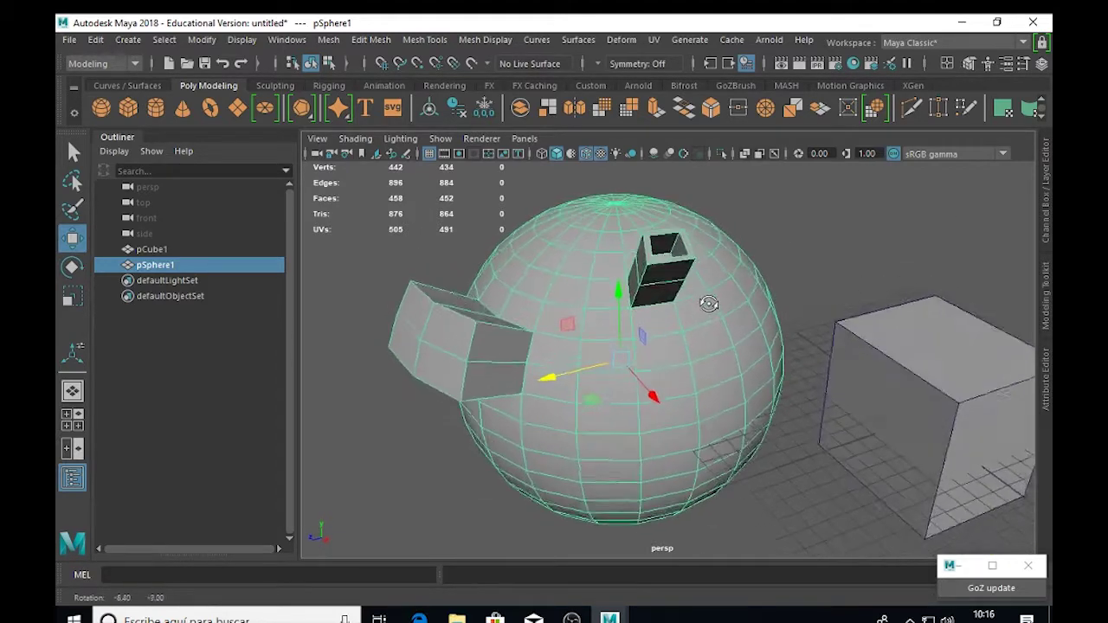
{"action": "left_click_drag", "start_coordinate": [579, 348], "coordinate": [593, 363], "text": "alt"}
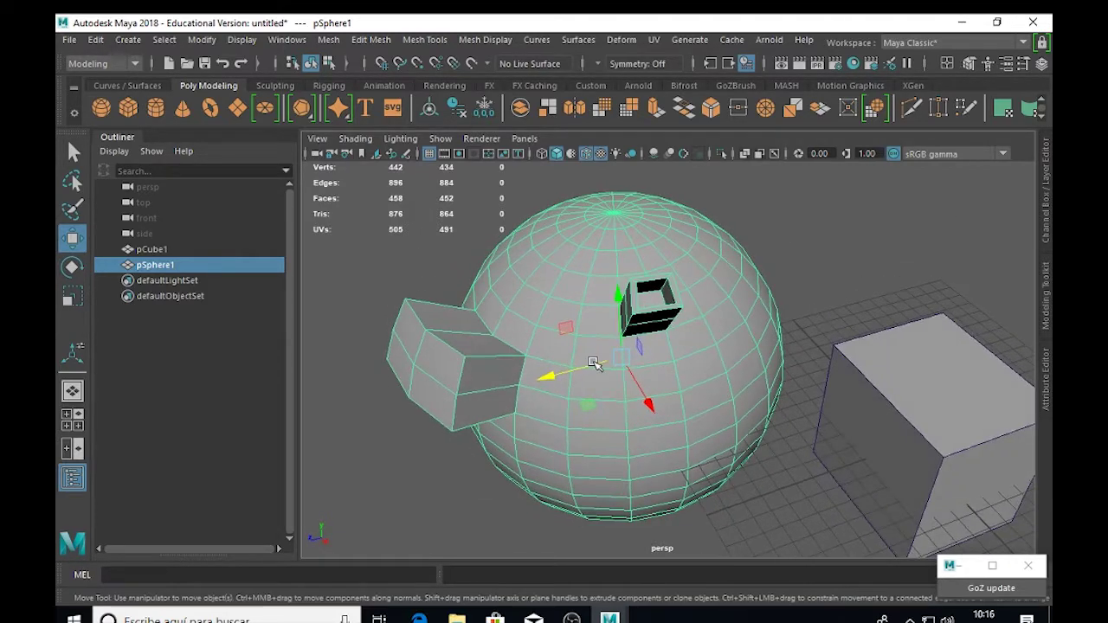
{"action": "key", "text": "3"}
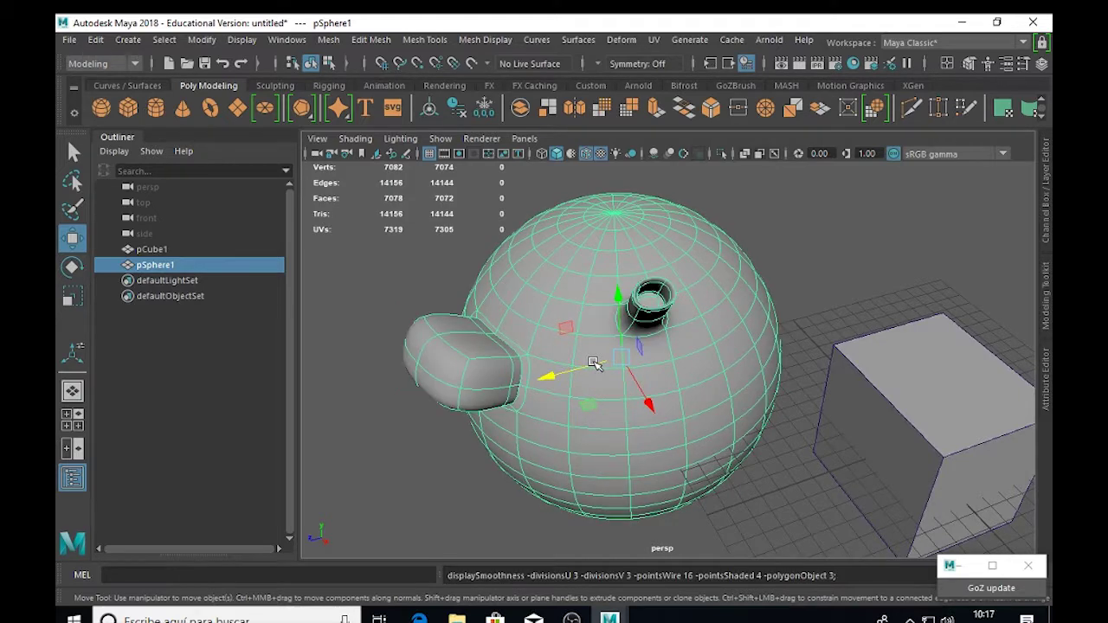
{"action": "scroll", "coordinate": [459, 342], "scroll_direction": "up", "scroll_amount": 3}
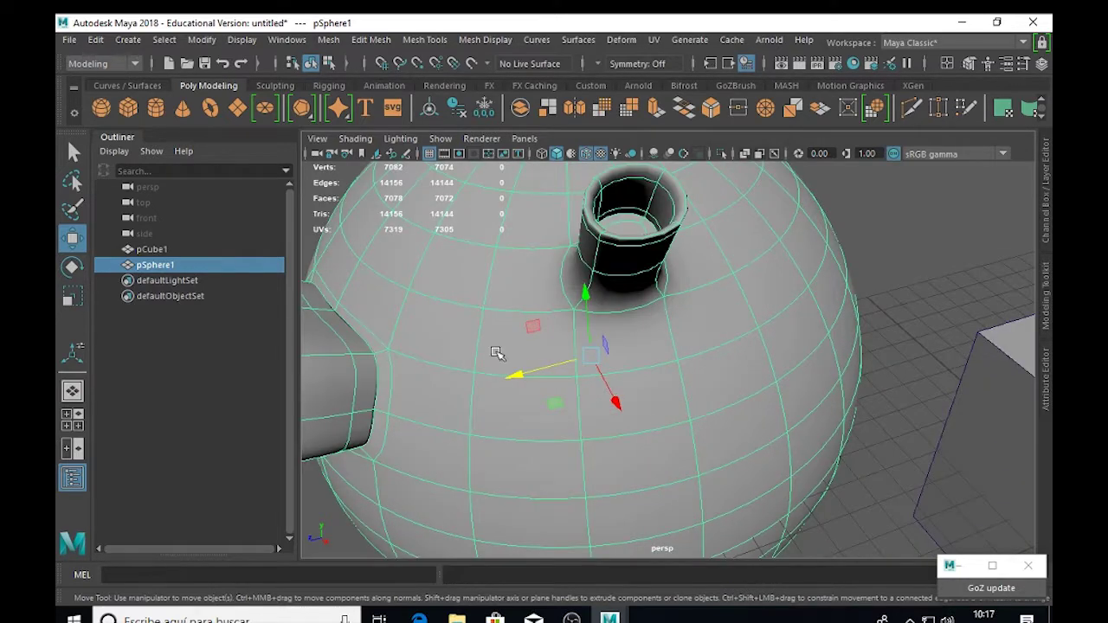
{"action": "scroll", "coordinate": [515, 353], "scroll_direction": "up", "scroll_amount": 2}
{"action": "left_click_drag", "start_coordinate": [526, 356], "coordinate": [653, 371], "text": "alt"}
{"action": "left_click_drag", "start_coordinate": [507, 341], "coordinate": [519, 352], "text": "alt"}
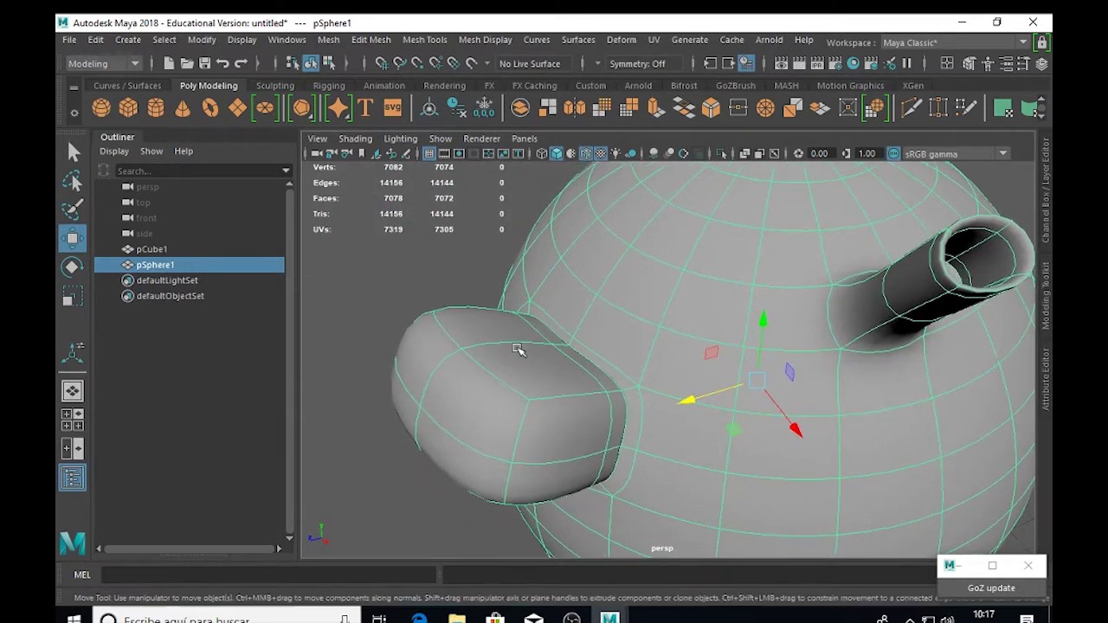
{"action": "scroll", "coordinate": [463, 343], "scroll_direction": "up", "scroll_amount": 6}
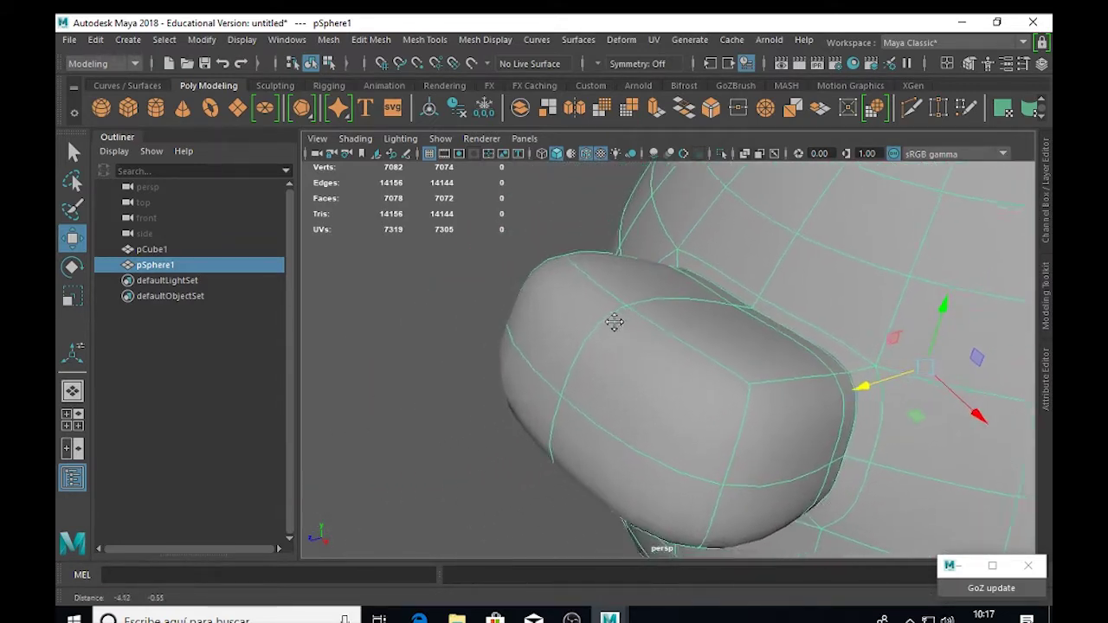
{"action": "left_click_drag", "start_coordinate": [640, 315], "coordinate": [556, 329], "text": "alt"}
{"action": "middle_click_drag", "start_coordinate": [555, 329], "coordinate": [579, 329], "text": "alt"}
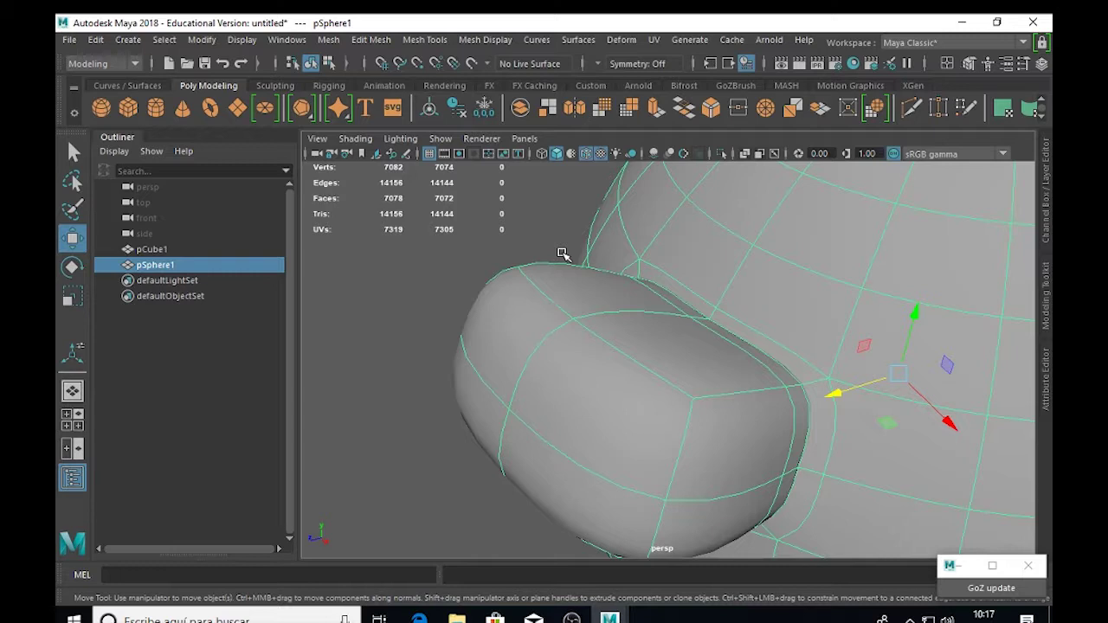
- Collapse the Outliner and replace the top view in the four-view layout with a new Bottom orthographic view
{"action": "left_click", "coordinate": [117, 137]}
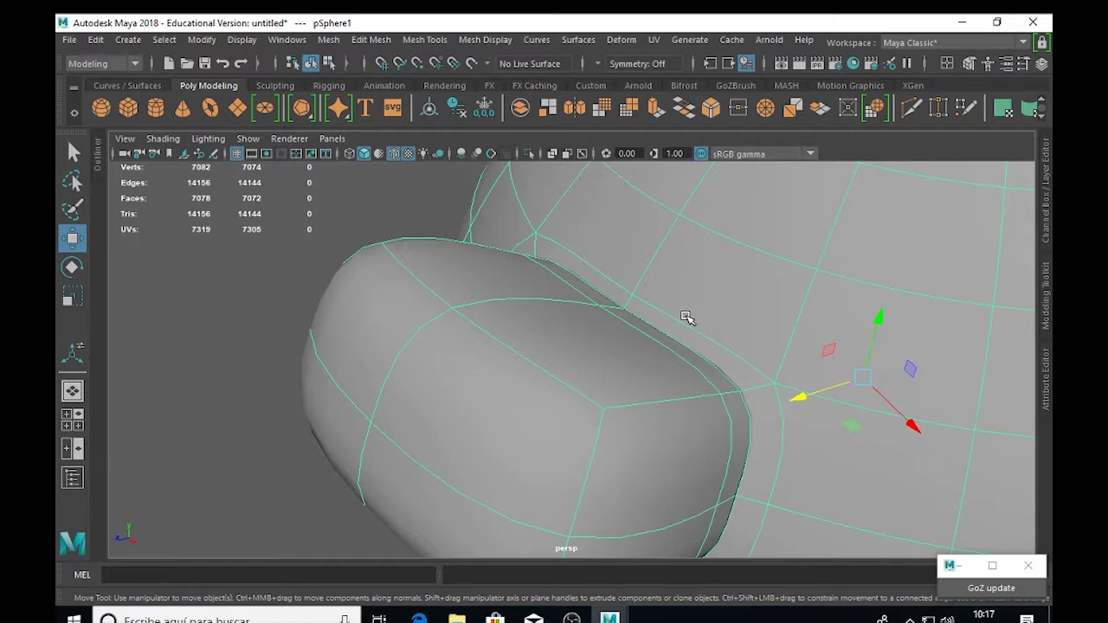
{"action": "key", "text": "space"}
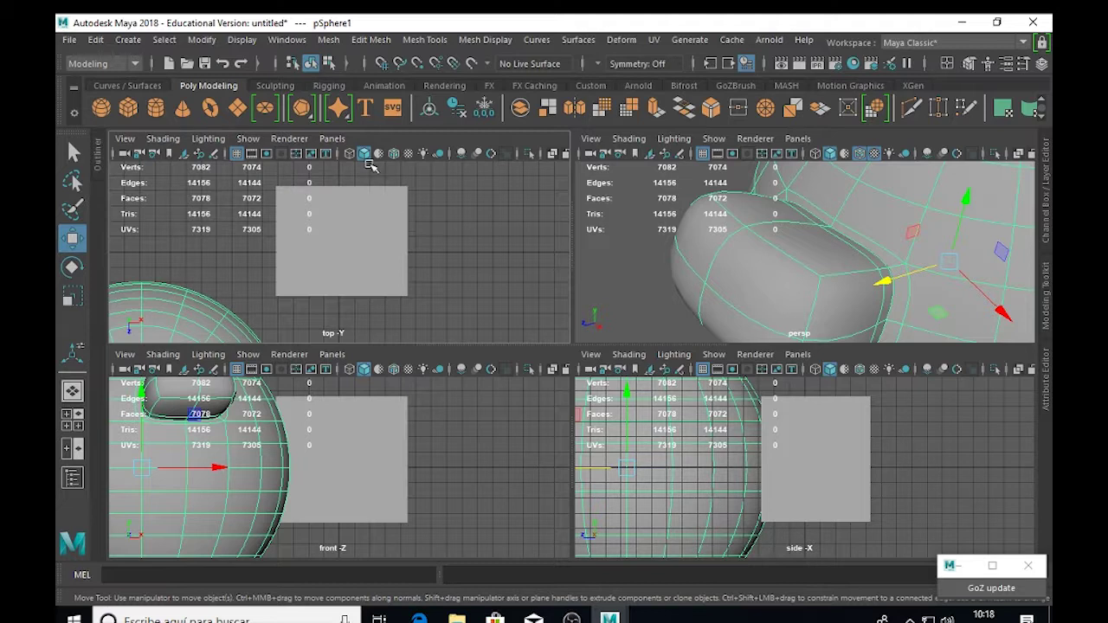
{"action": "left_click", "coordinate": [334, 138]}
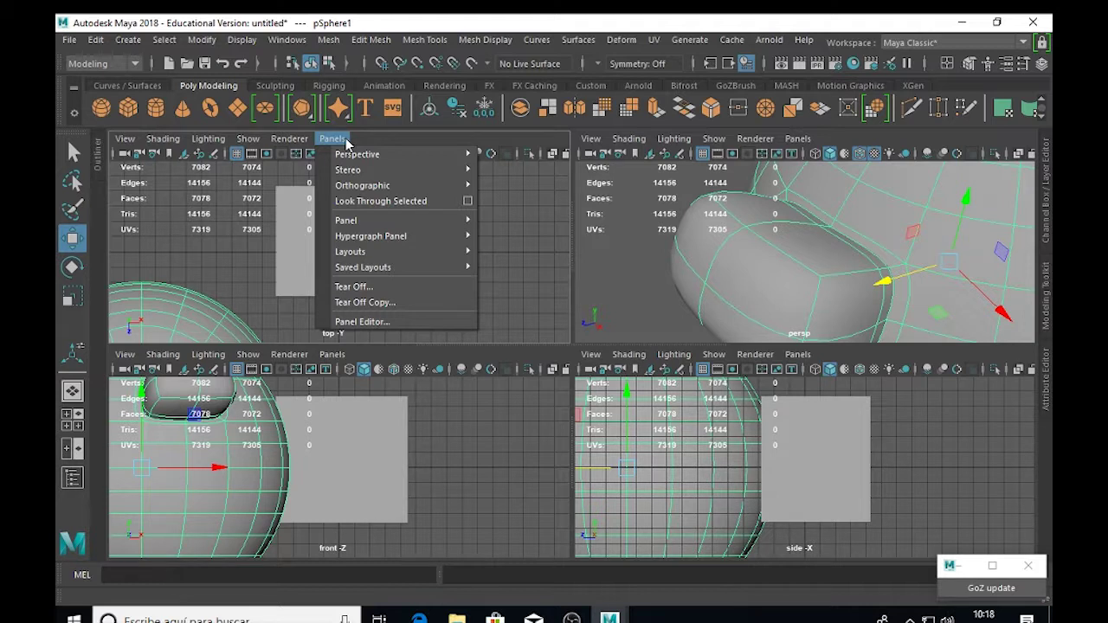
{"action": "mouse_move", "coordinate": [368, 189]}
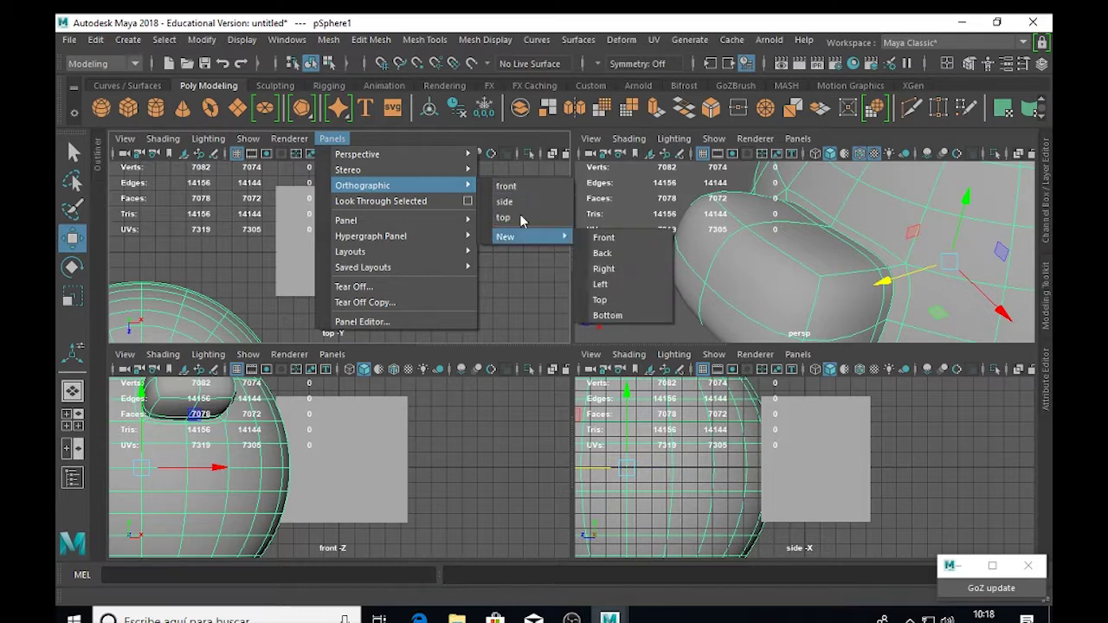
{"action": "mouse_move", "coordinate": [520, 237]}
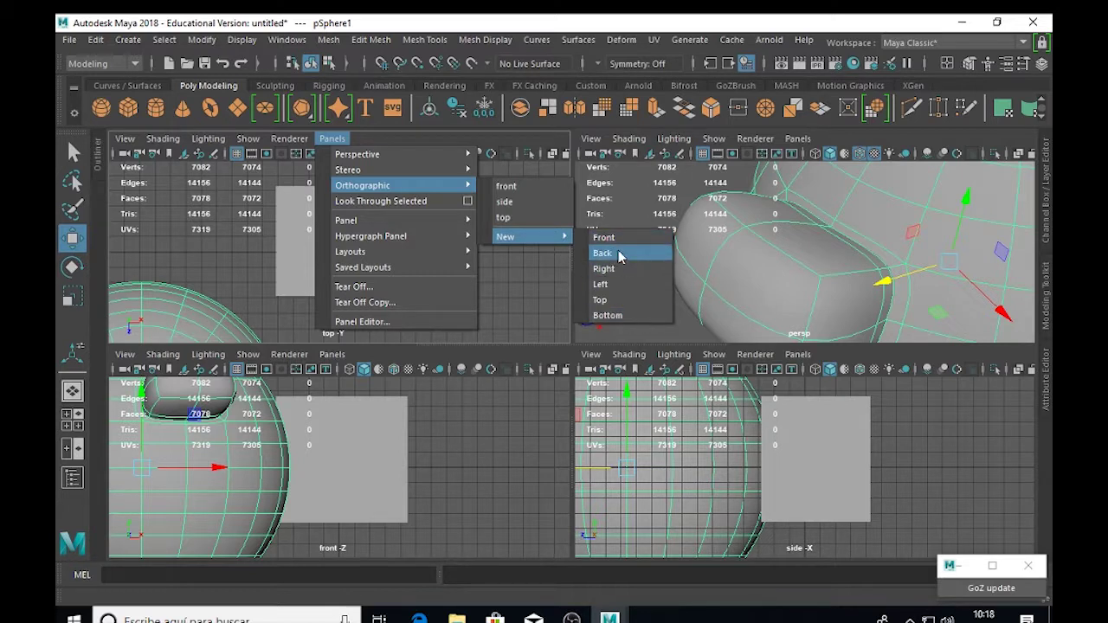
{"action": "left_click", "coordinate": [620, 317]}
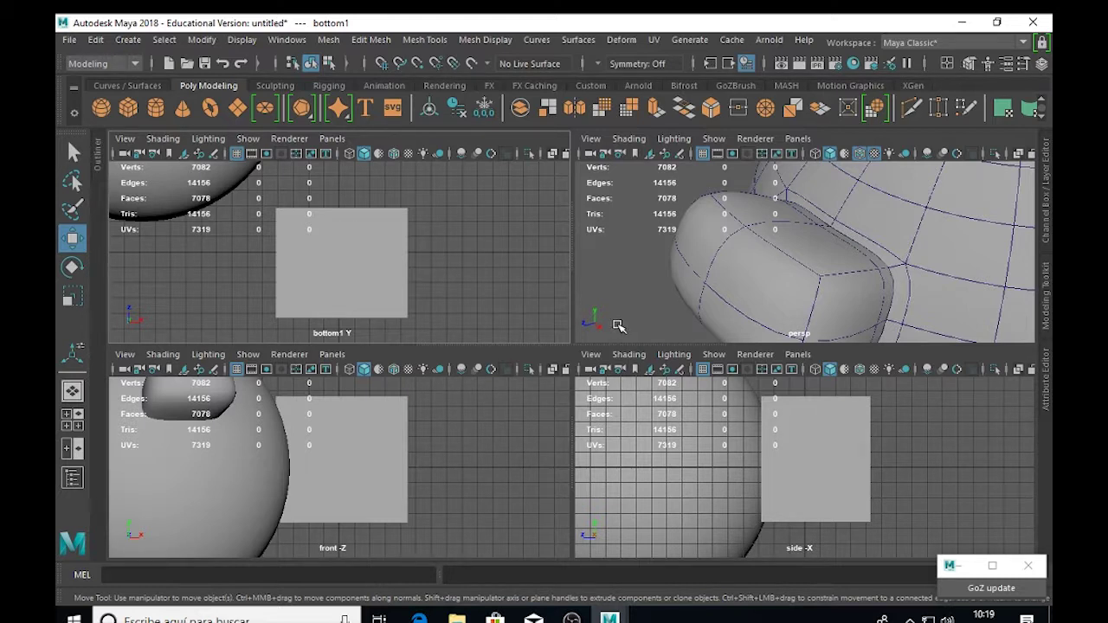
- Restore the default four-view layout with the top view, alternating it with the single perspective view
{"action": "key", "text": "space"}
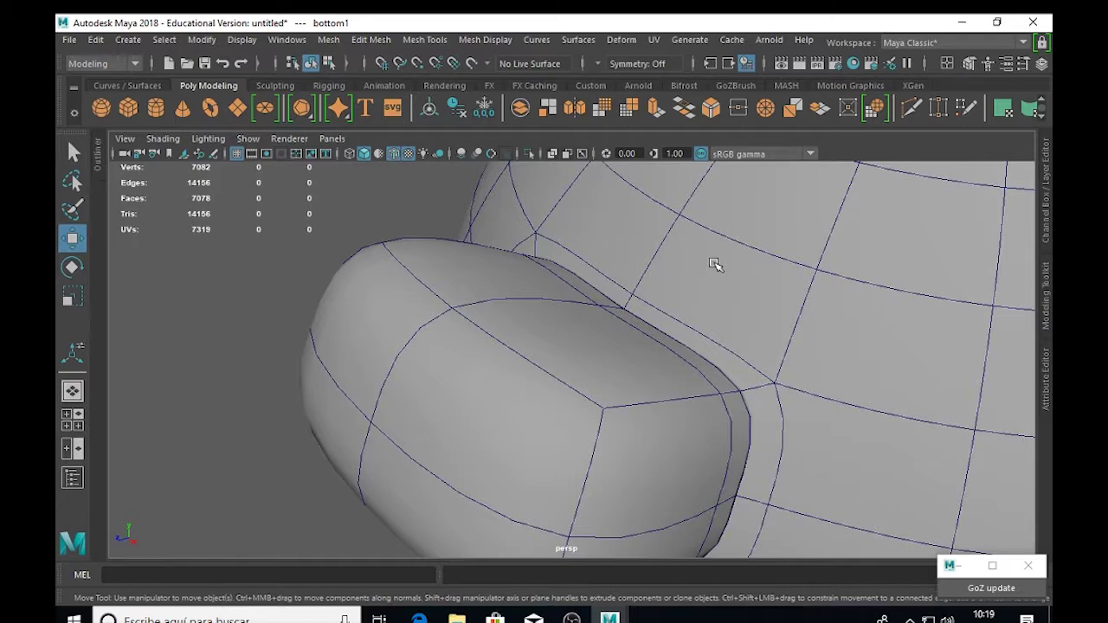
{"action": "key", "text": "space"}
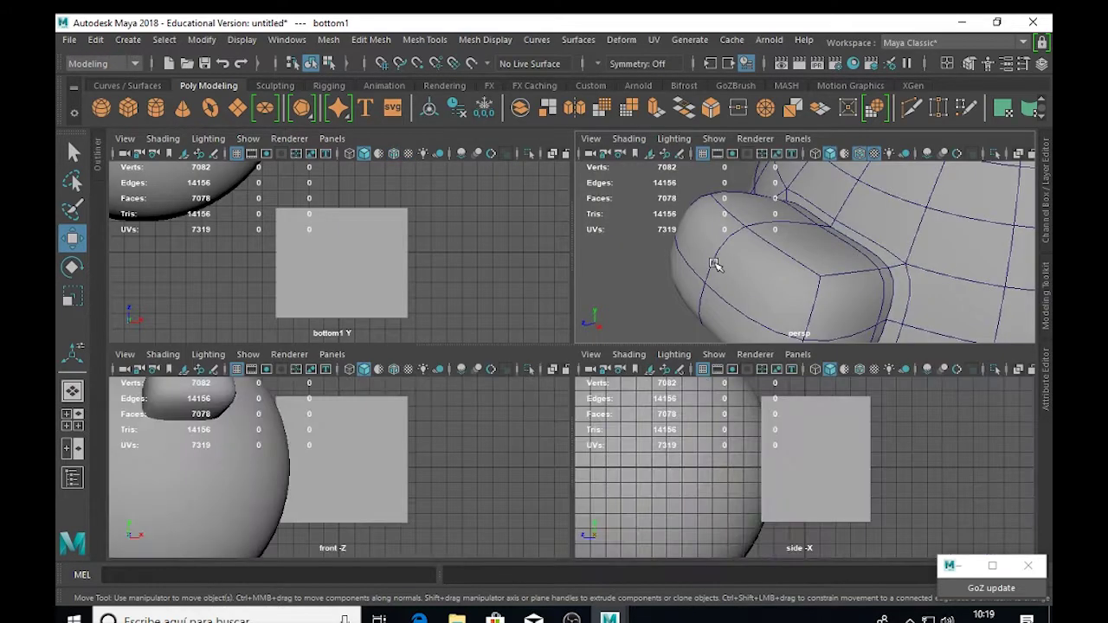
{"action": "left_click", "coordinate": [76, 419]}
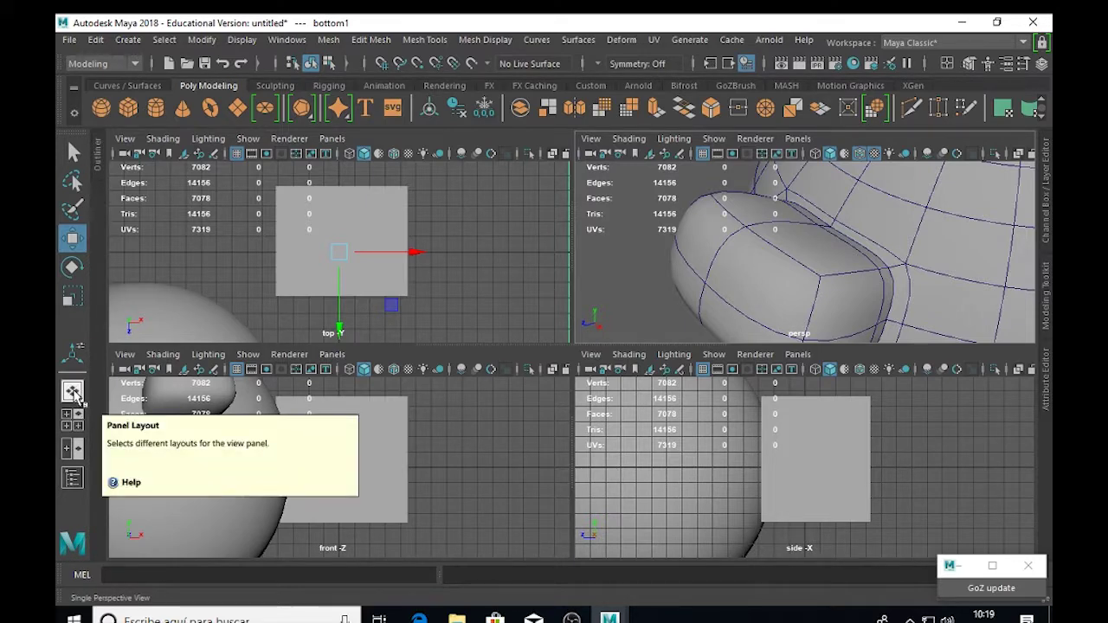
{"action": "left_click", "coordinate": [73, 392]}
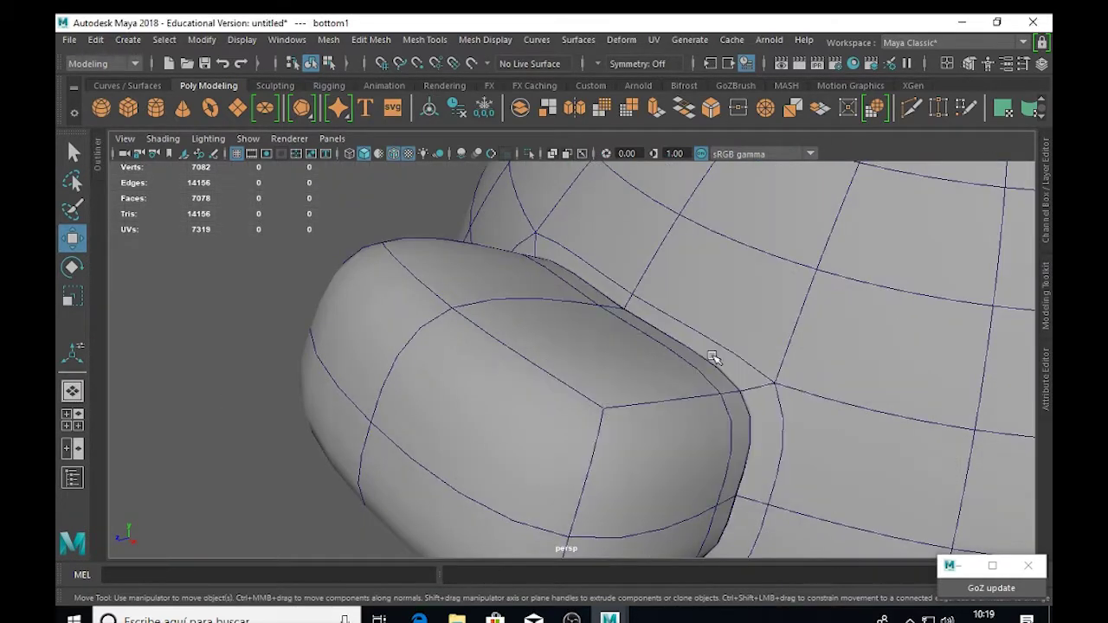
{"action": "key", "text": "space"}
{"action": "left_click", "coordinate": [73, 392]}
{"action": "left_click", "coordinate": [76, 428]}
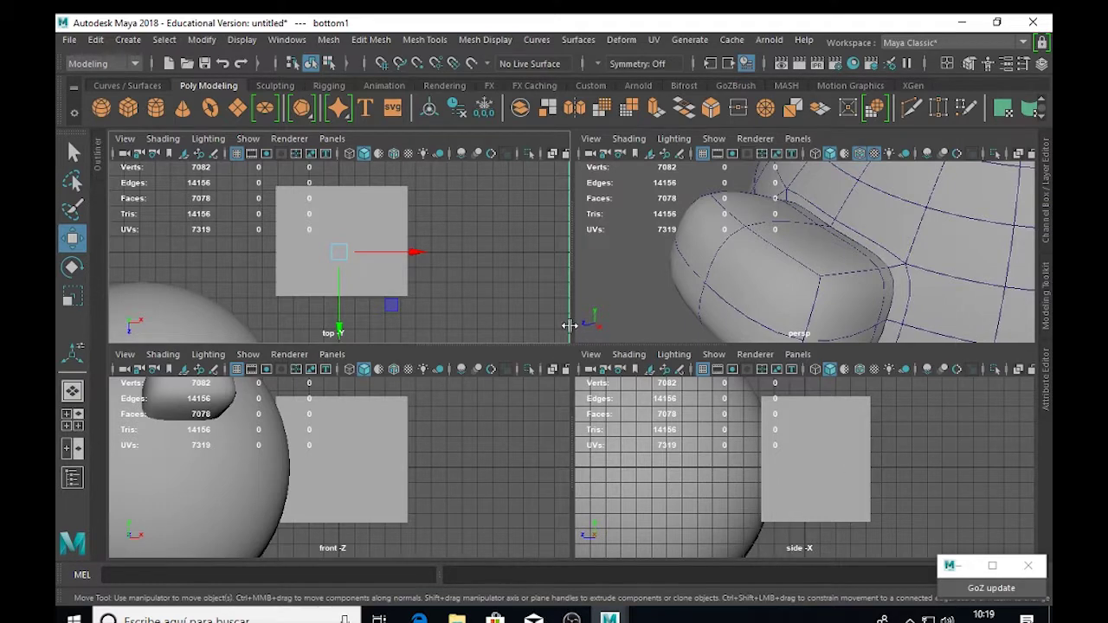
- Enlarge the perspective panel over the other views, and resize the panels back until all four views show
{"action": "left_click_drag", "start_coordinate": [569, 321], "coordinate": [116, 289]}
{"action": "left_click_drag", "start_coordinate": [169, 342], "coordinate": [199, 543]}
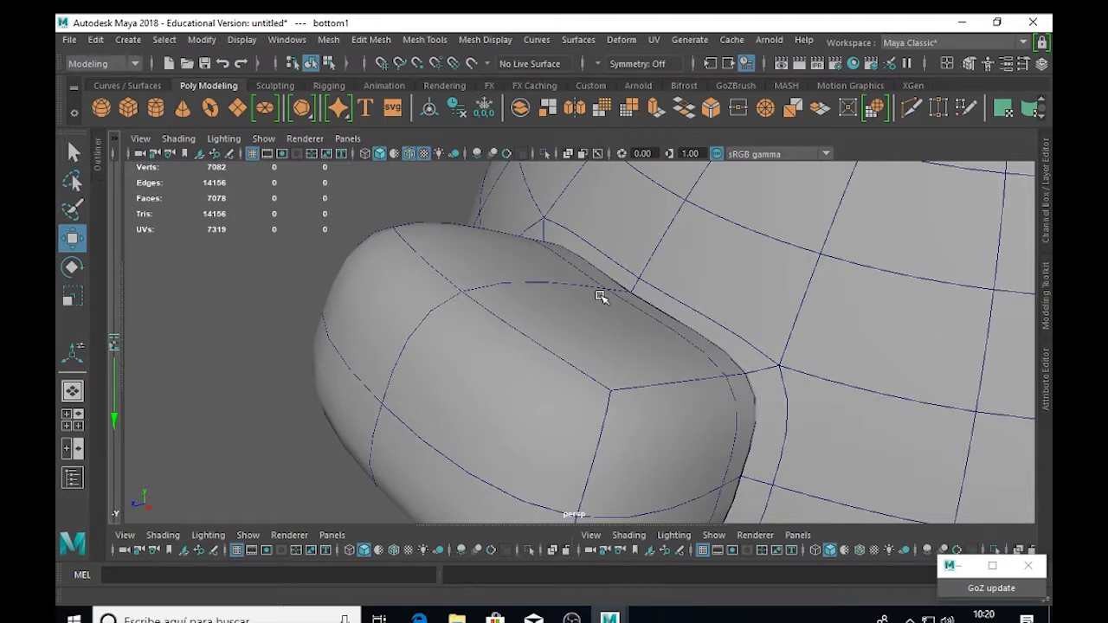
{"action": "key", "text": "space"}
{"action": "key", "text": "space"}
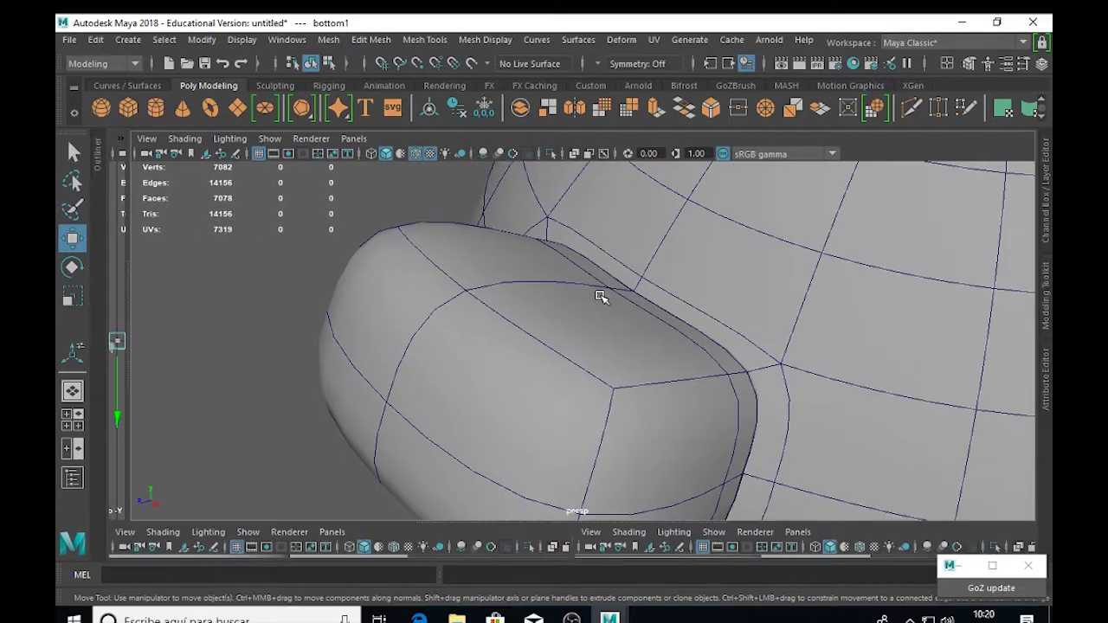
{"action": "key", "text": "space"}
{"action": "key", "text": "space"}
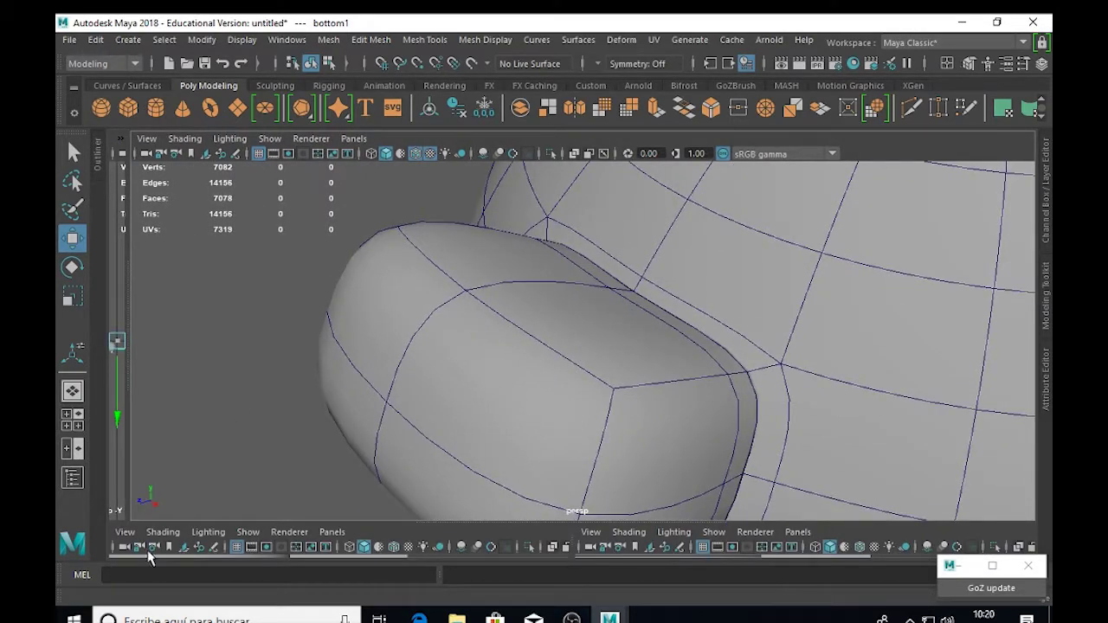
{"action": "left_click_drag", "start_coordinate": [132, 424], "coordinate": [431, 412]}
{"action": "left_click_drag", "start_coordinate": [506, 523], "coordinate": [531, 343]}
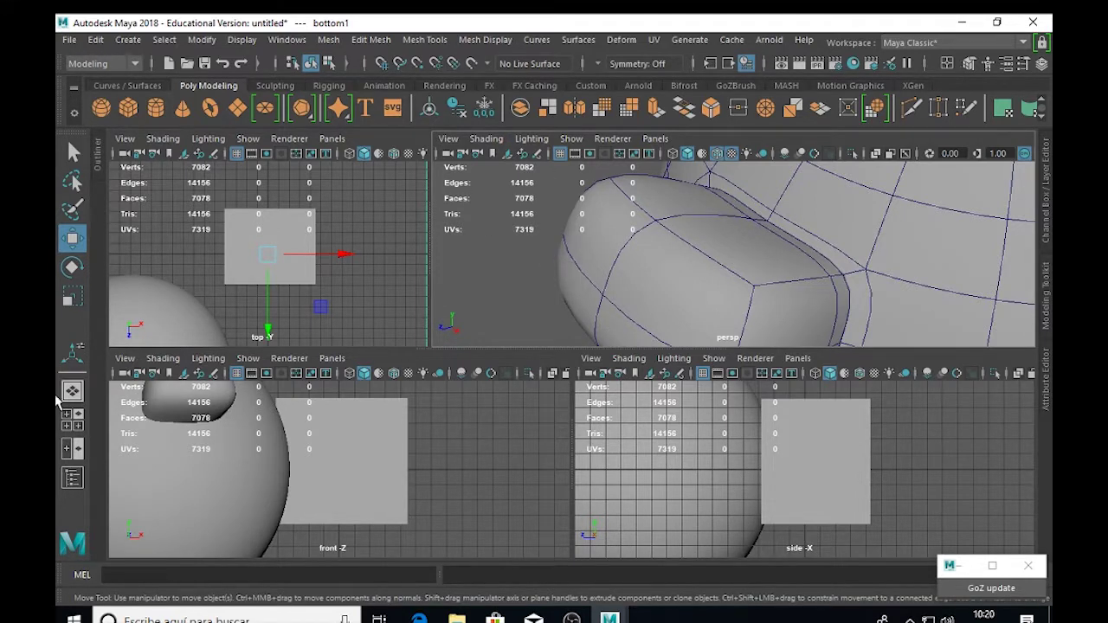
- Even out the four viewport panels and show the perspective view alone, framed closely on the sphere's extruded side block
{"action": "left_click", "coordinate": [76, 425]}
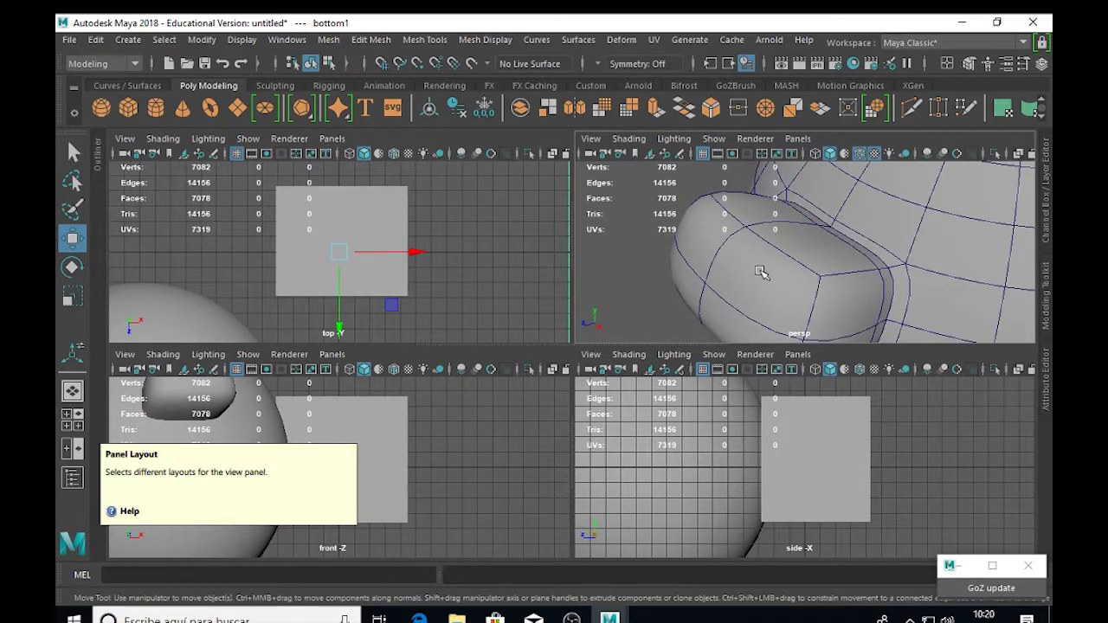
{"action": "key", "text": "space"}
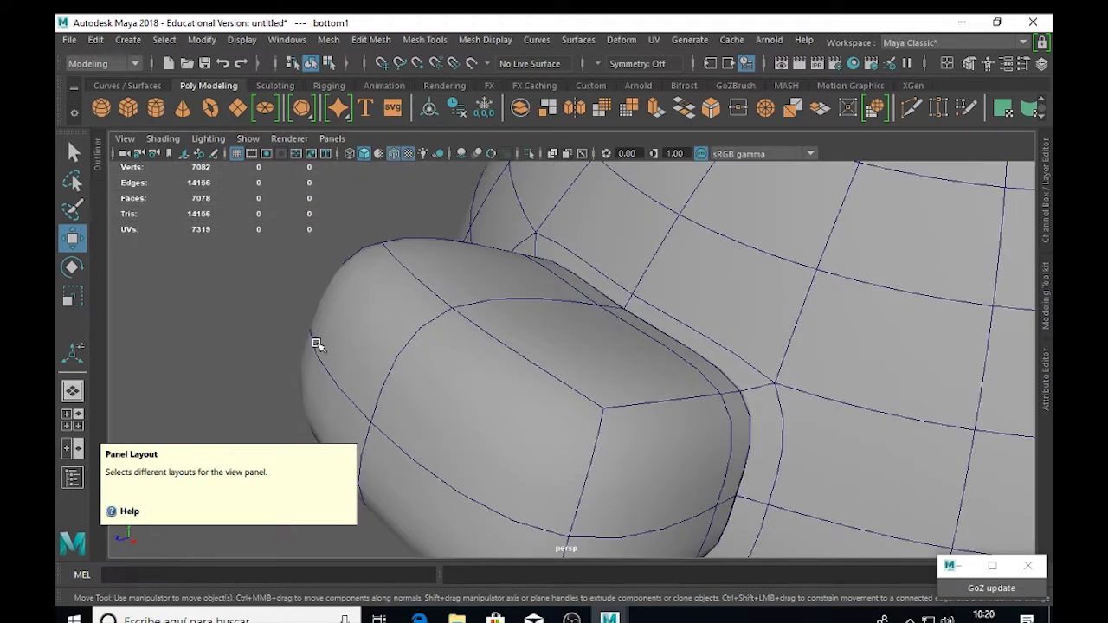
{"action": "scroll", "coordinate": [358, 314], "scroll_direction": "up", "scroll_amount": 2}
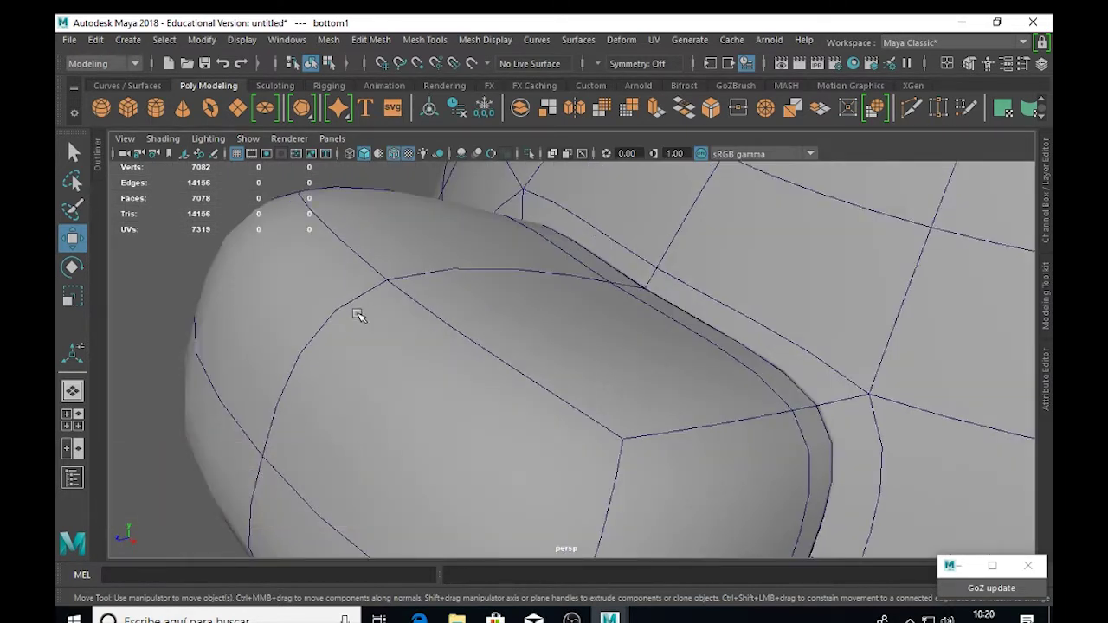
{"action": "scroll", "coordinate": [358, 315], "scroll_direction": "down", "scroll_amount": 1}
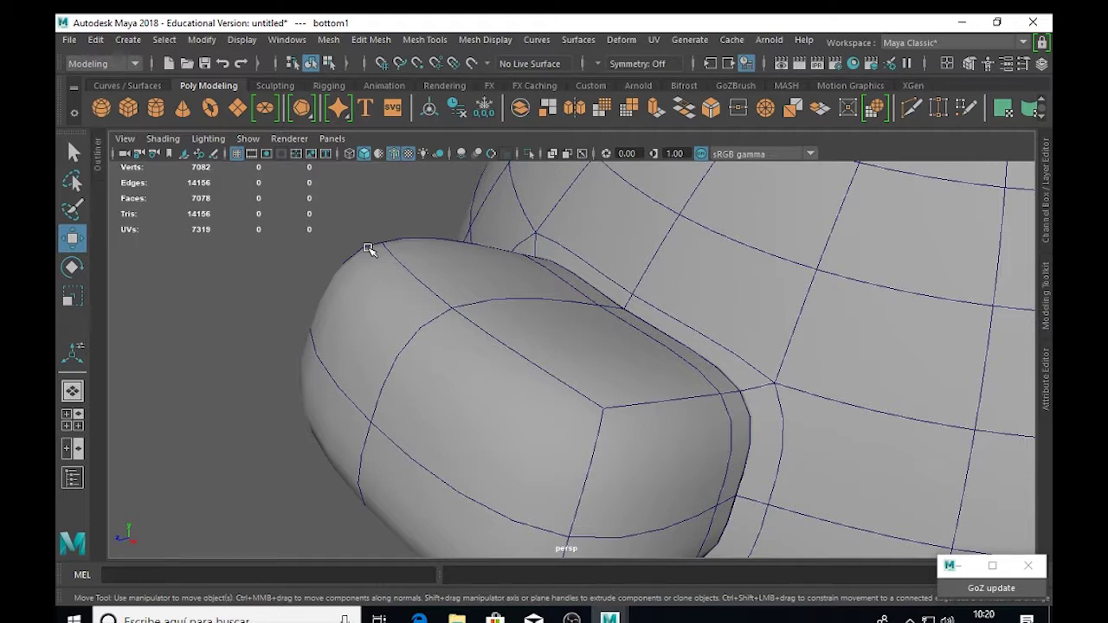
- Select the sphere, preview the unlit perspective view in Arnold RenderView, and close the render window
{"action": "left_click_drag", "start_coordinate": [356, 216], "coordinate": [400, 296]}
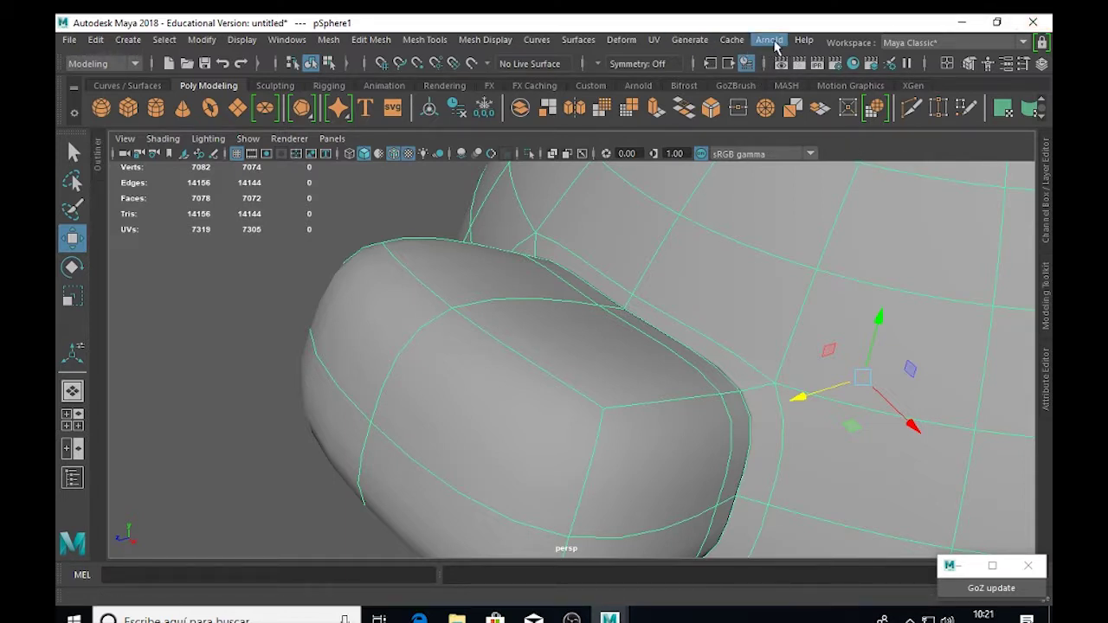
{"action": "left_click", "coordinate": [770, 41]}
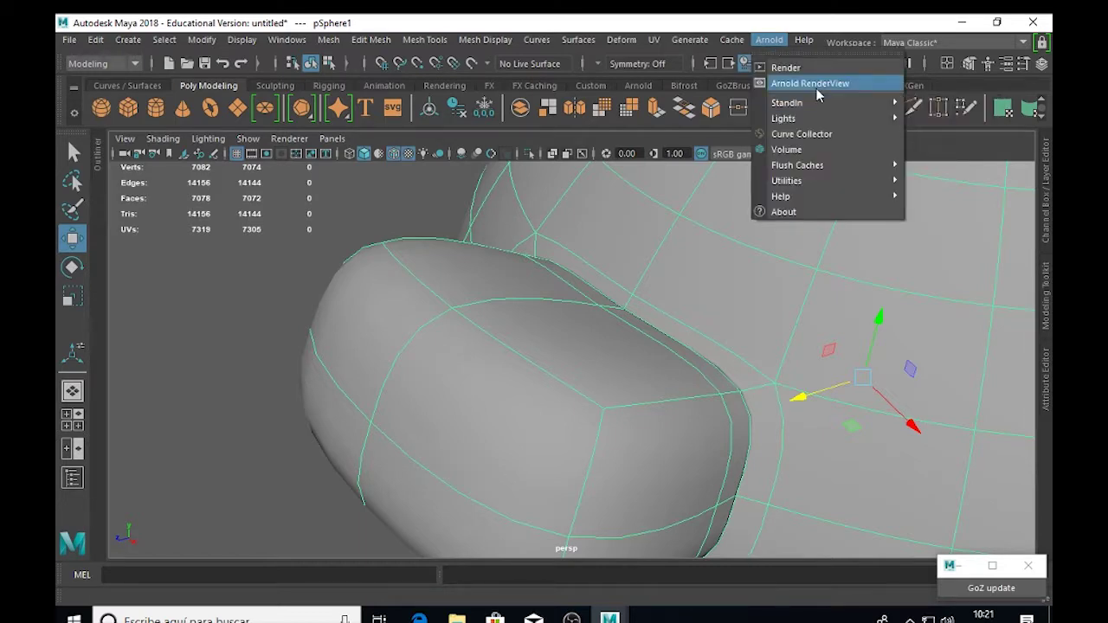
{"action": "left_click", "coordinate": [826, 84]}
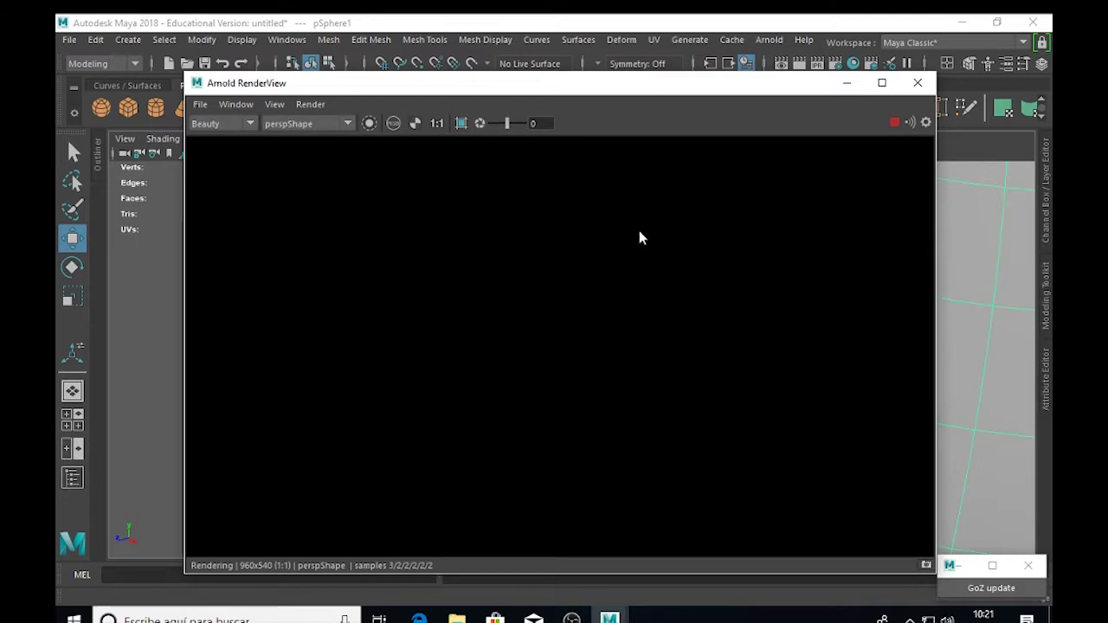
{"action": "left_click", "coordinate": [917, 82]}
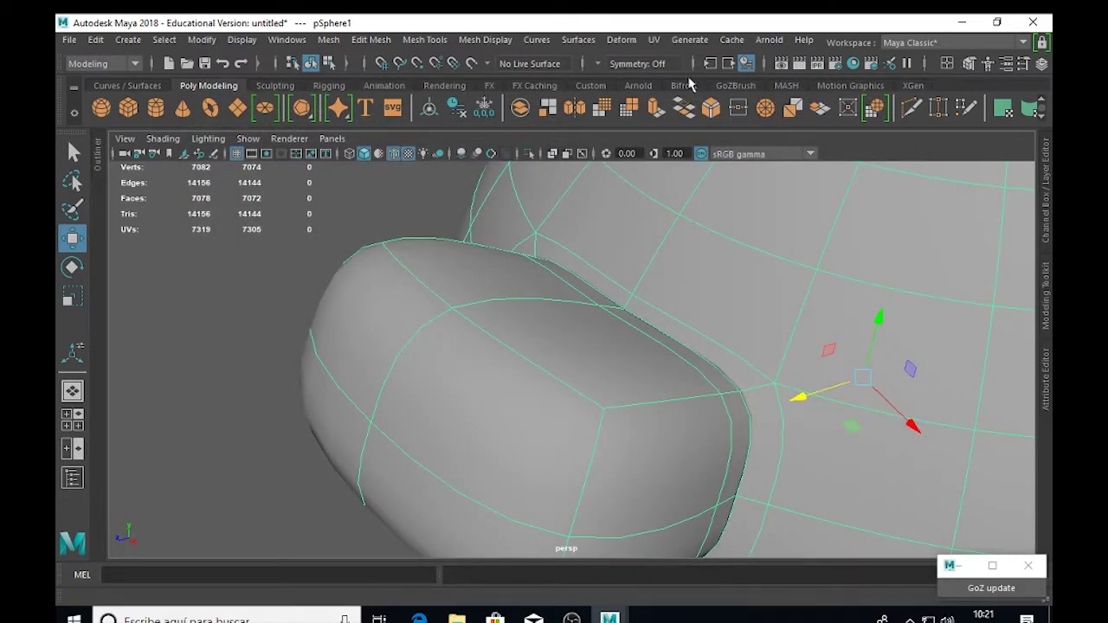
- Render the current perspective frame in Render View, and switch its renderer to Maya Hardware 2.0 and finally to Maya Vector
{"action": "left_click", "coordinate": [800, 66]}
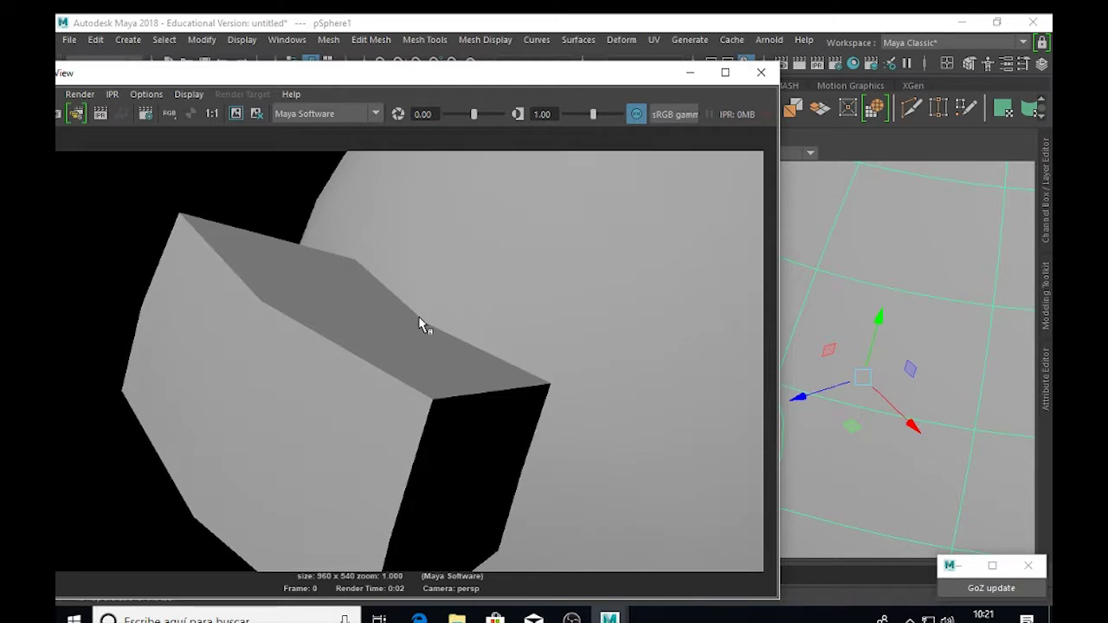
{"action": "left_click", "coordinate": [377, 115]}
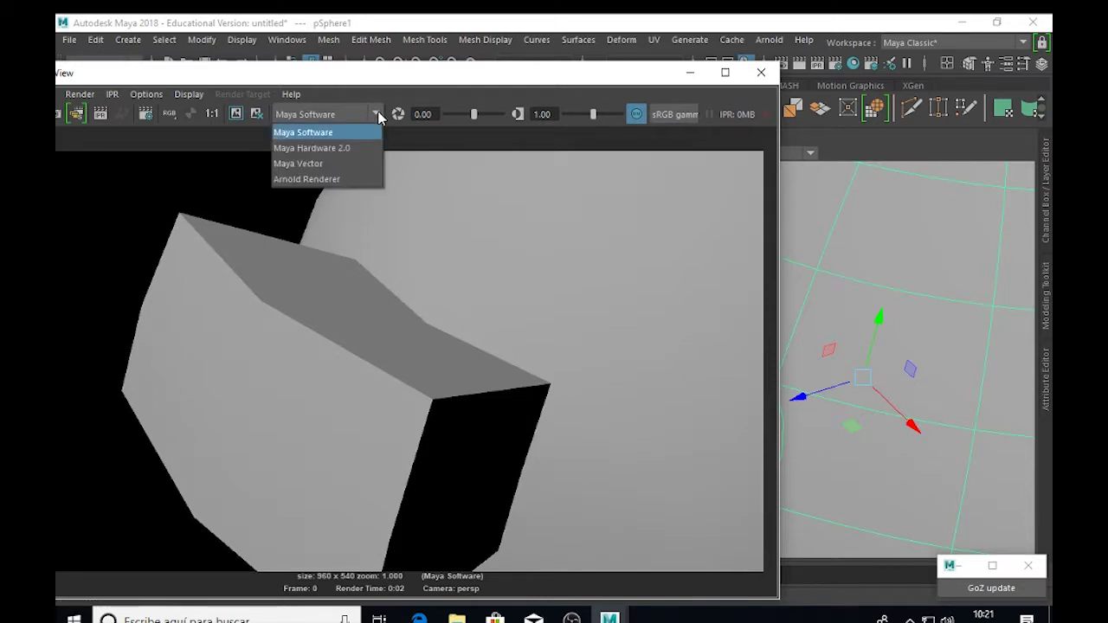
{"action": "left_click", "coordinate": [346, 149]}
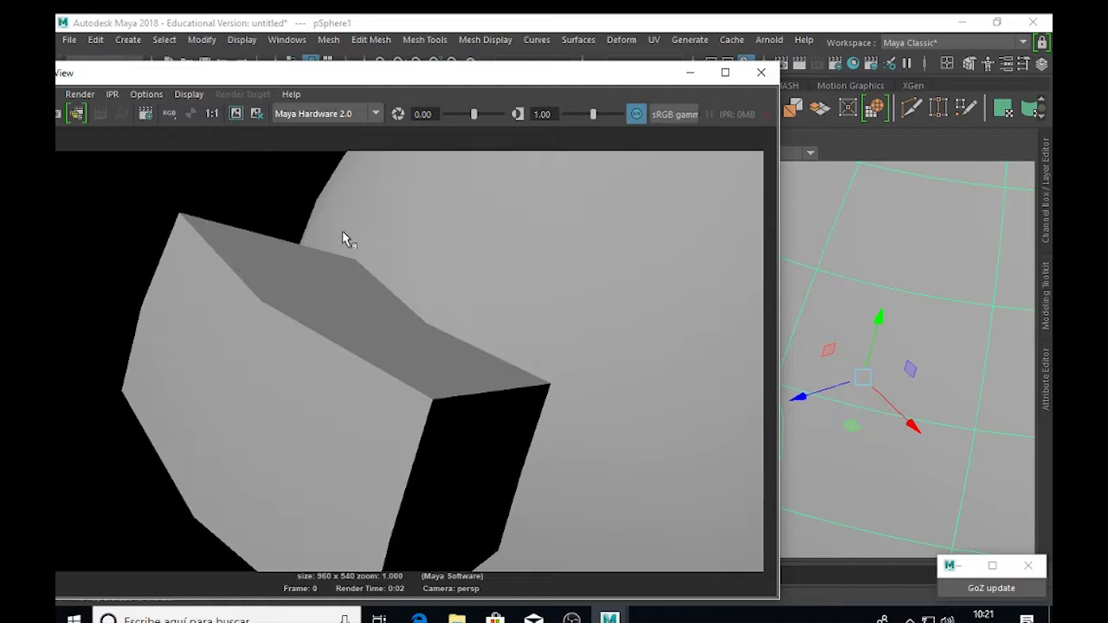
{"action": "left_click", "coordinate": [374, 115]}
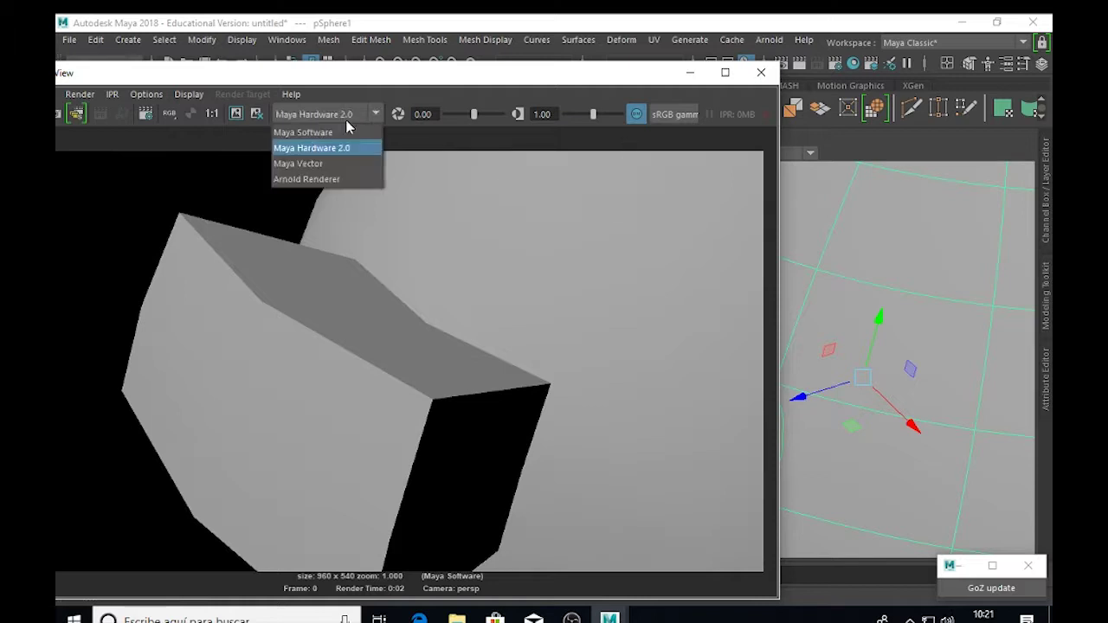
{"action": "left_click", "coordinate": [320, 163]}
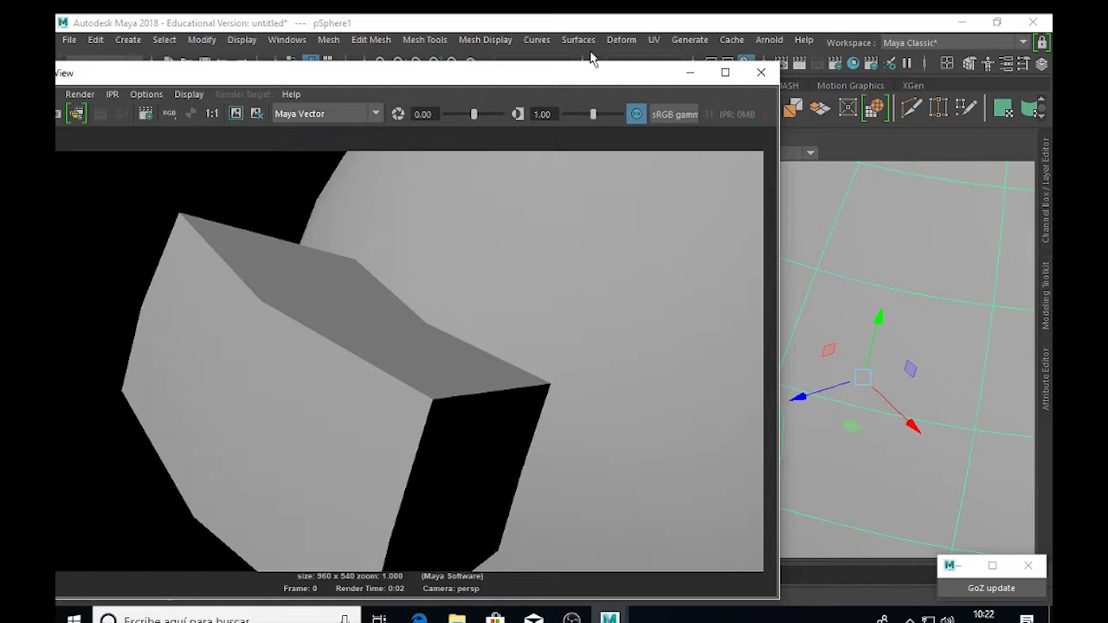
- Move the Render View window fully into sight and close it
{"action": "left_click_drag", "start_coordinate": [590, 80], "coordinate": [648, 81]}
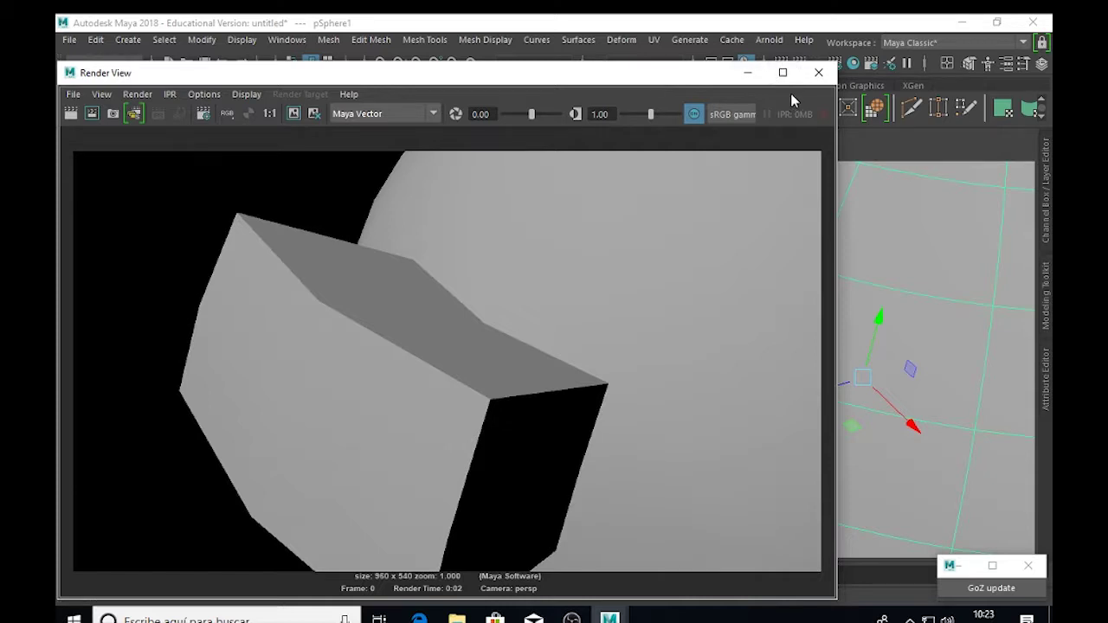
{"action": "left_click_drag", "start_coordinate": [662, 72], "coordinate": [694, 69]}
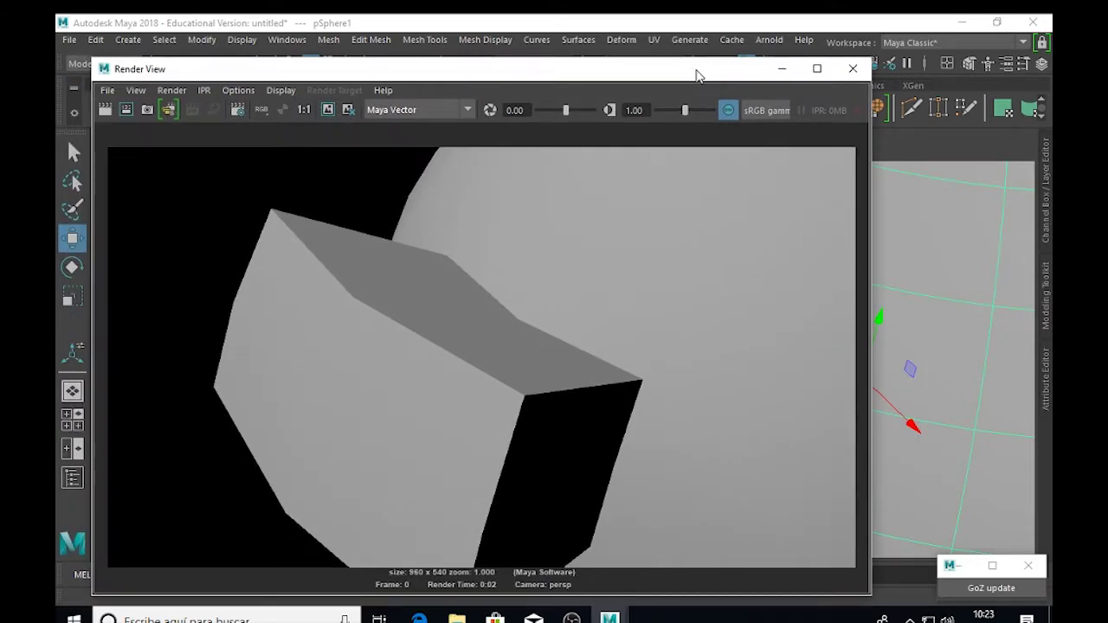
{"action": "left_click", "coordinate": [853, 69]}
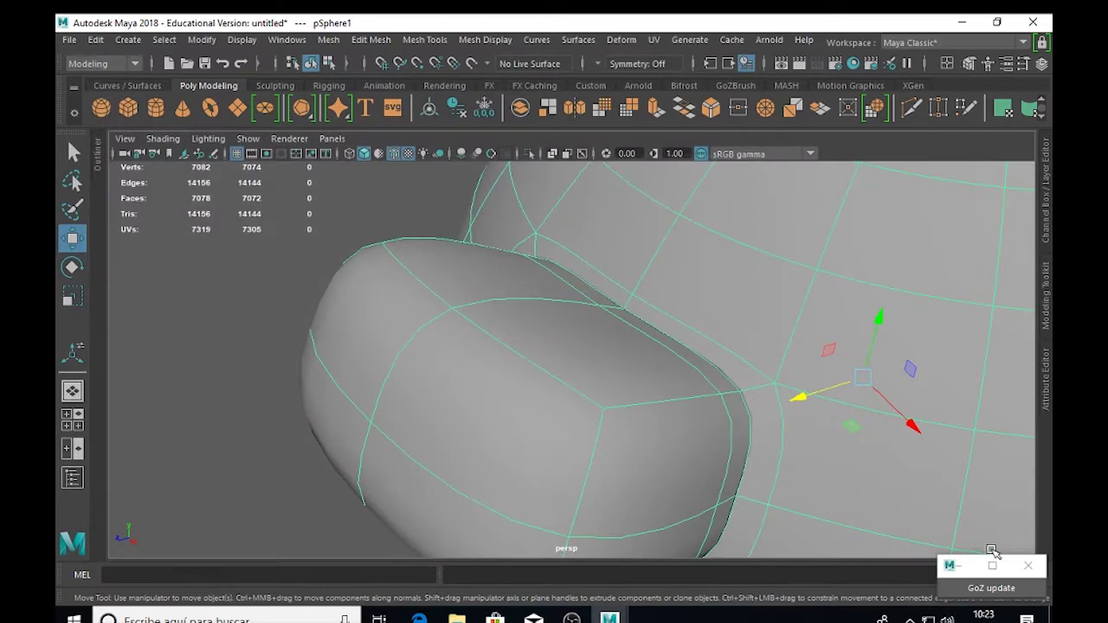
- Frame more of the sphere around its extruded block and add an Arnold Skydome Light to the scene
{"action": "left_click_drag", "start_coordinate": [403, 377], "coordinate": [465, 346], "text": "alt"}
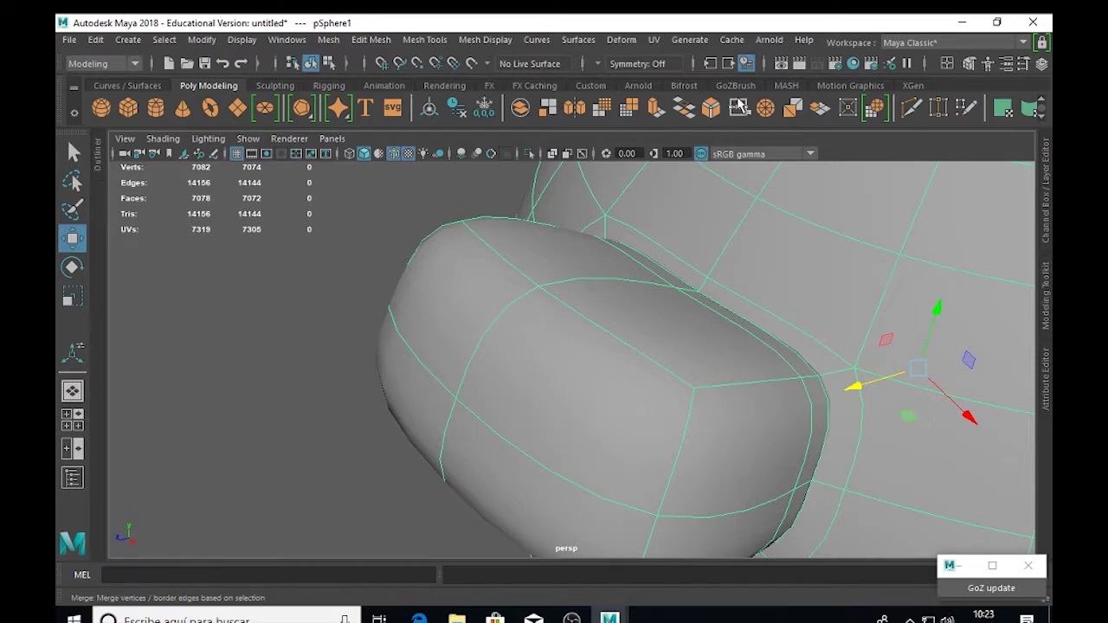
{"action": "scroll", "coordinate": [719, 266], "scroll_direction": "down", "scroll_amount": 4}
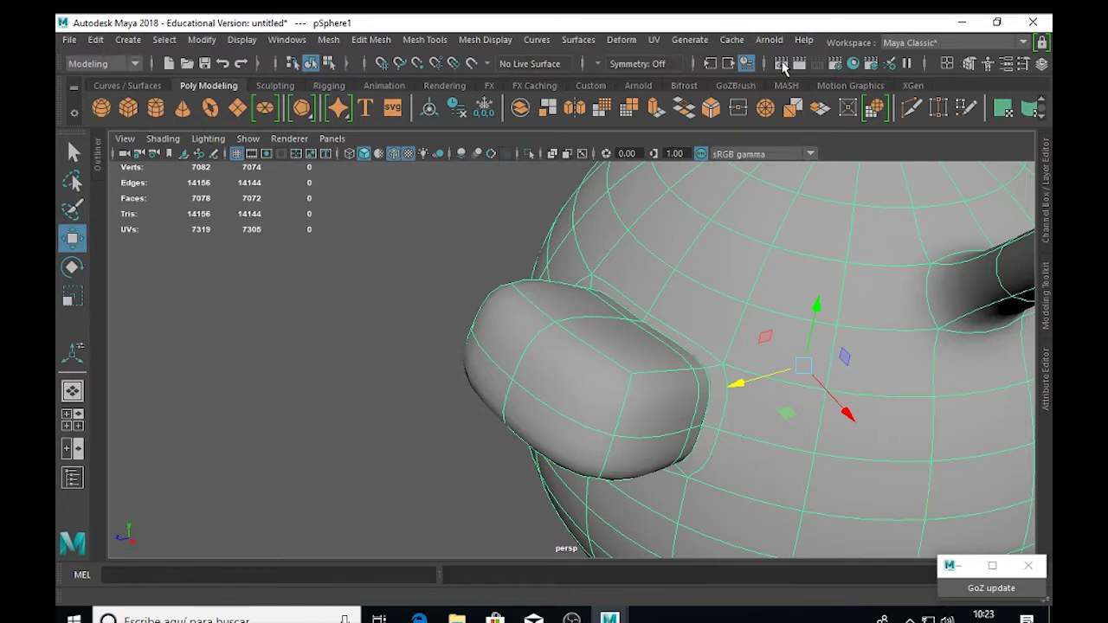
{"action": "left_click", "coordinate": [769, 40]}
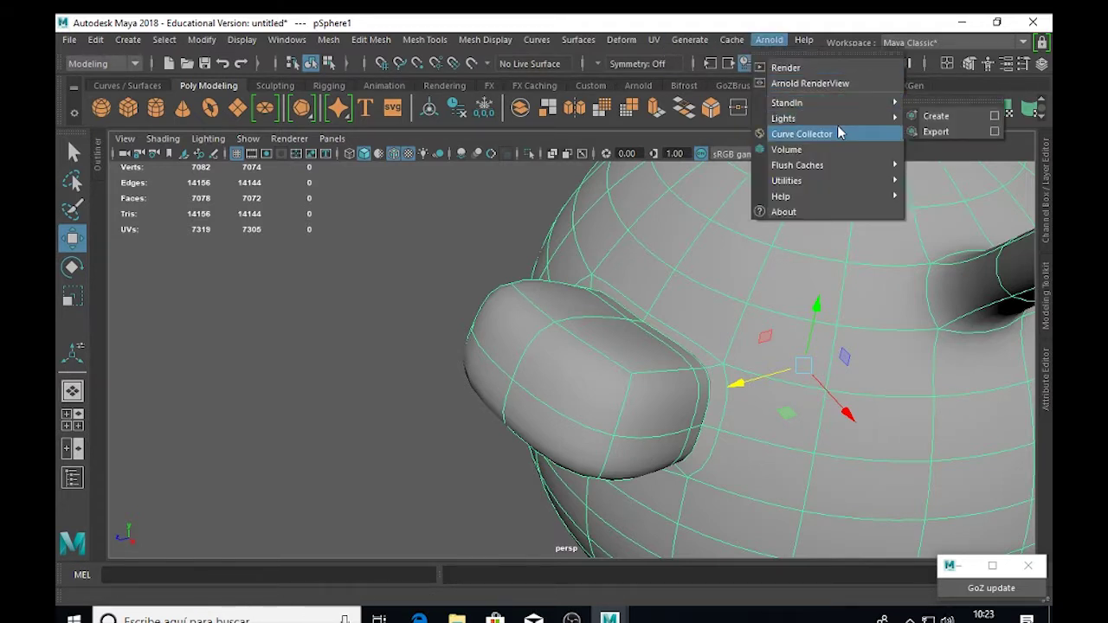
{"action": "mouse_move", "coordinate": [850, 123]}
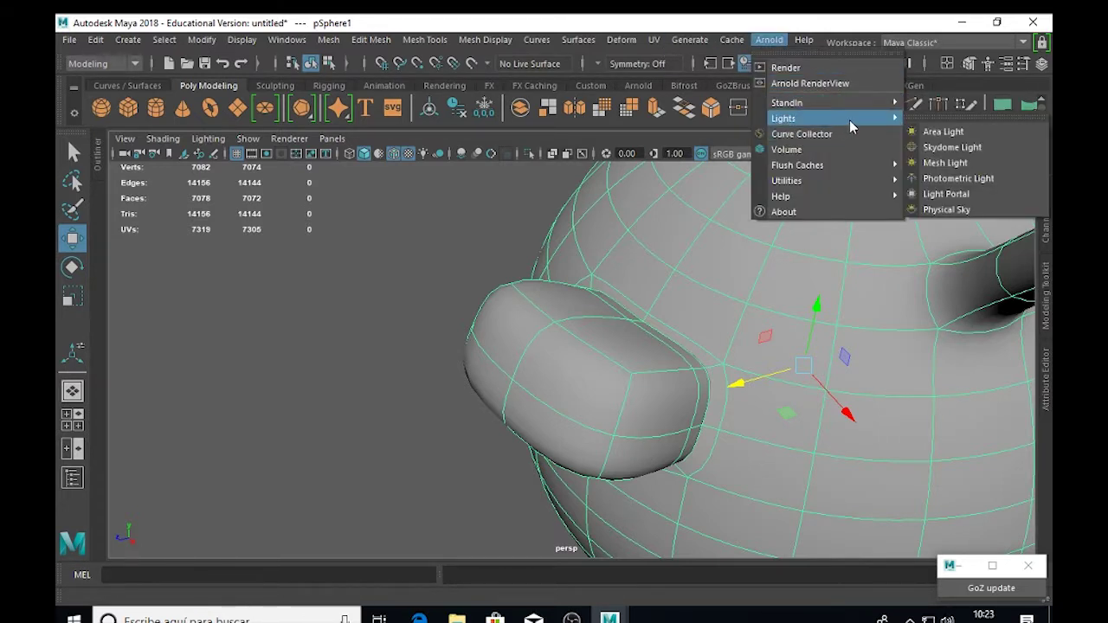
{"action": "left_click", "coordinate": [978, 149]}
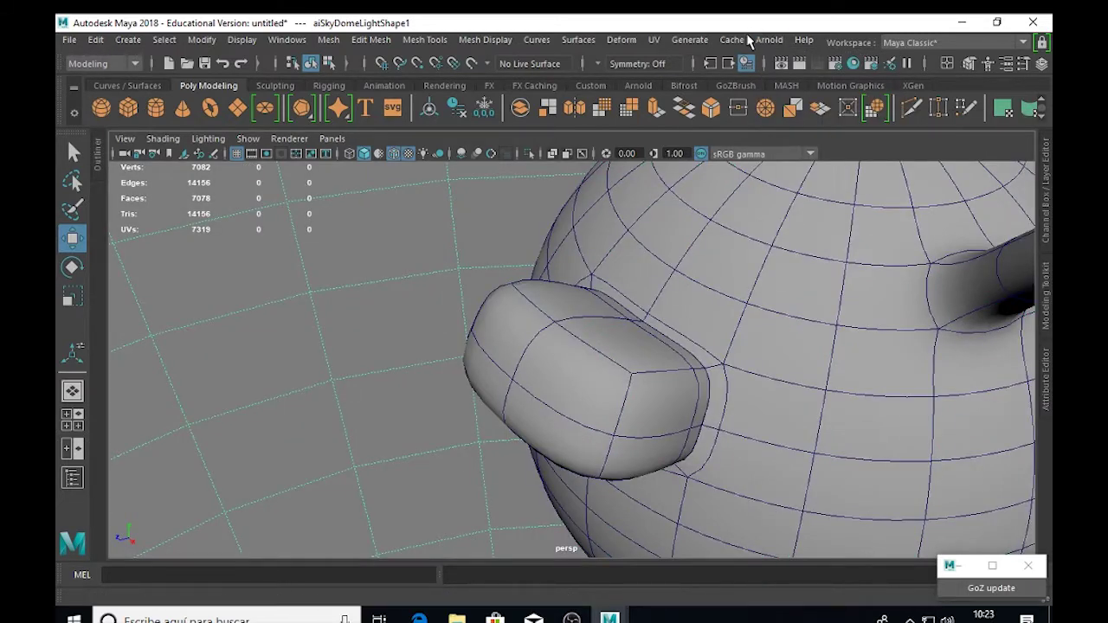
- Run a live Arnold render of the skydome-lit sphere, inspect the block's silhouette up close, and close the render window
{"action": "left_click", "coordinate": [769, 40]}
{"action": "mouse_move", "coordinate": [897, 116]}
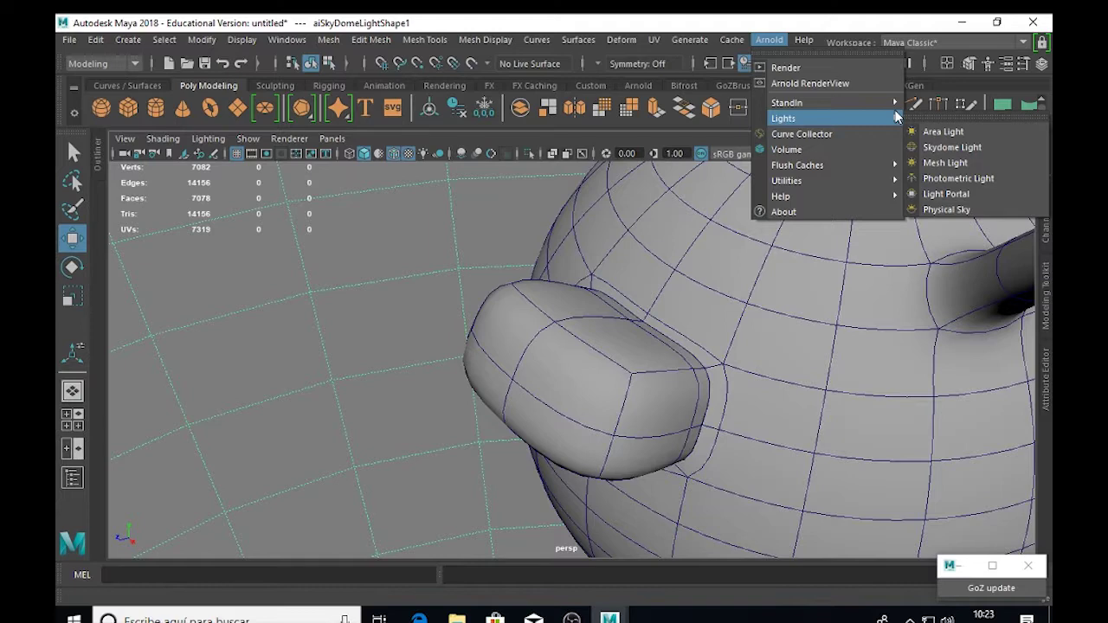
{"action": "left_click", "coordinate": [884, 84]}
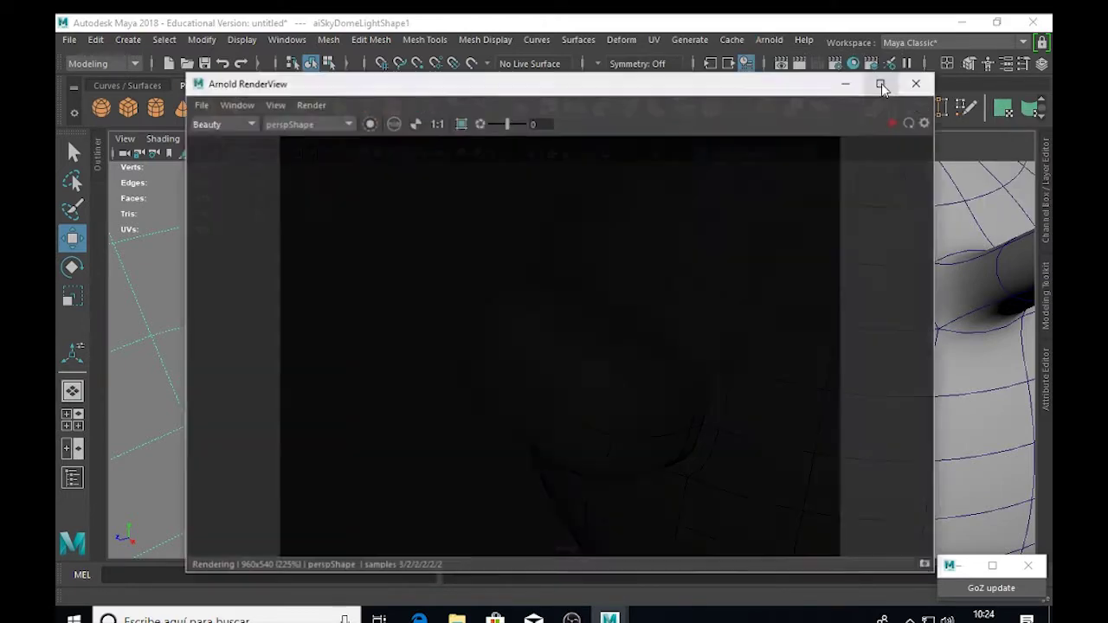
{"action": "left_click", "coordinate": [892, 122]}
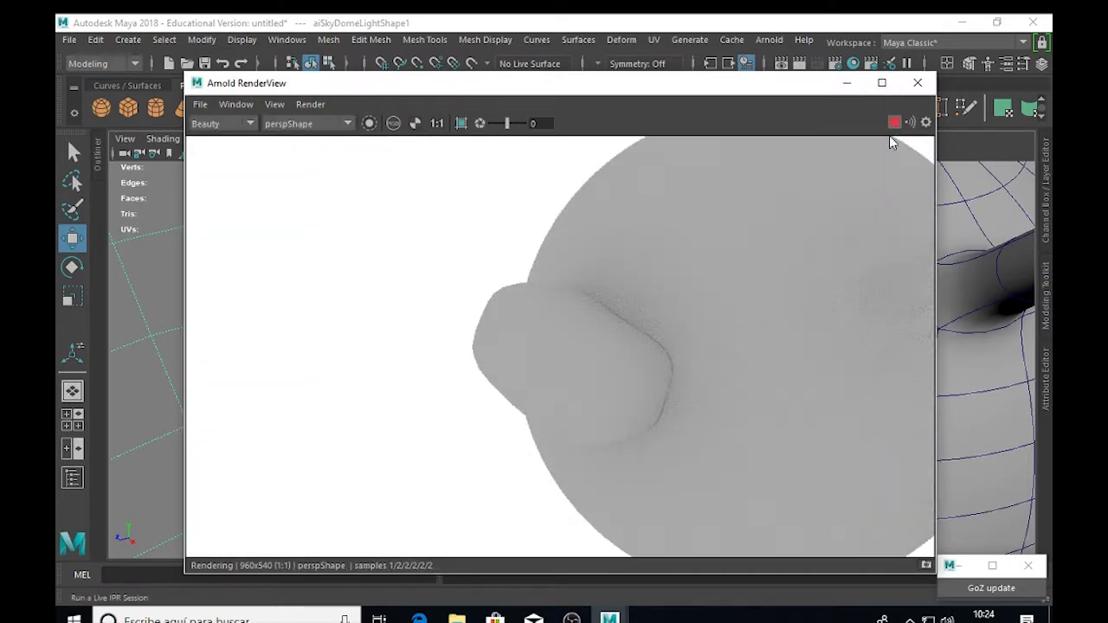
{"action": "left_click_drag", "start_coordinate": [488, 329], "coordinate": [457, 230], "text": "alt"}
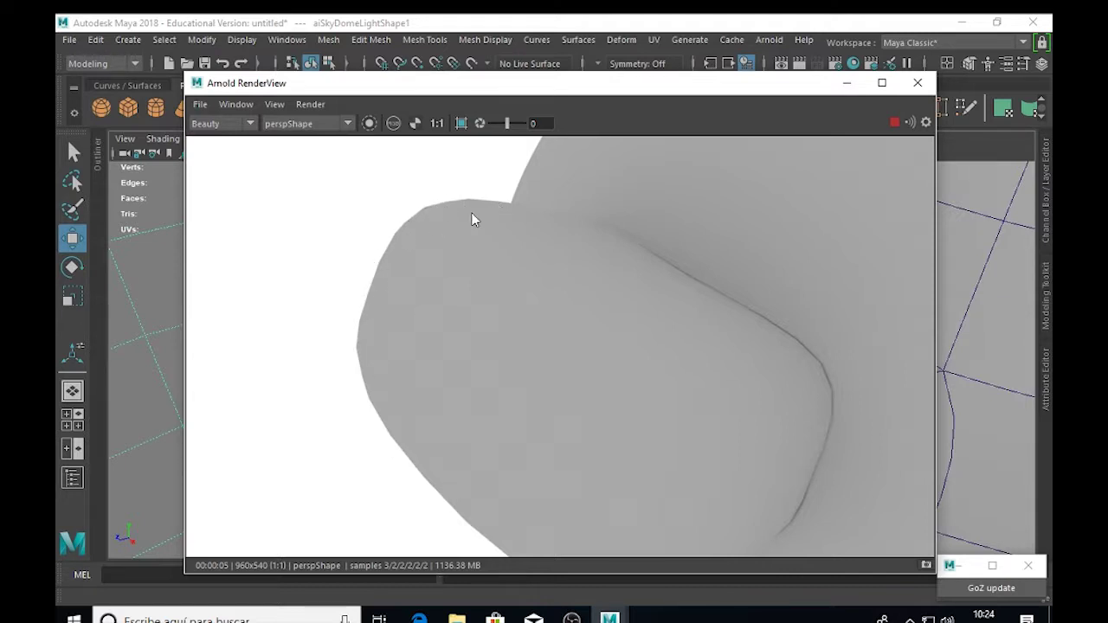
{"action": "left_click", "coordinate": [918, 84]}
- Select the sphere and alternate it between unsmoothed display and smooth mesh preview, leaving the smooth preview on
{"action": "left_click", "coordinate": [367, 274]}
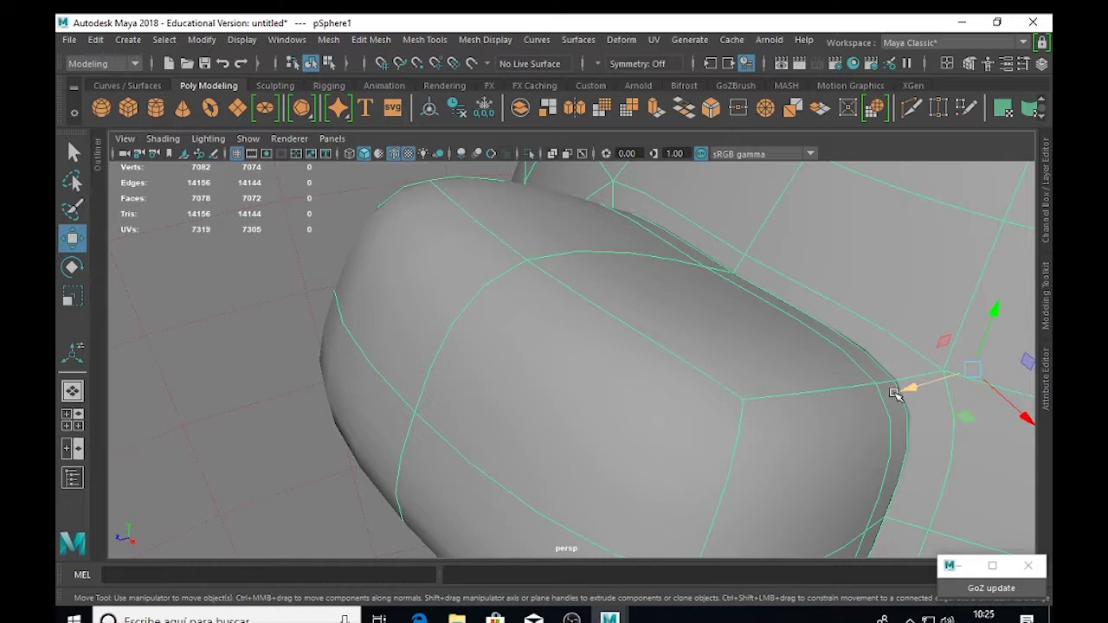
{"action": "left_click", "coordinate": [894, 394]}
{"action": "key", "text": "1"}
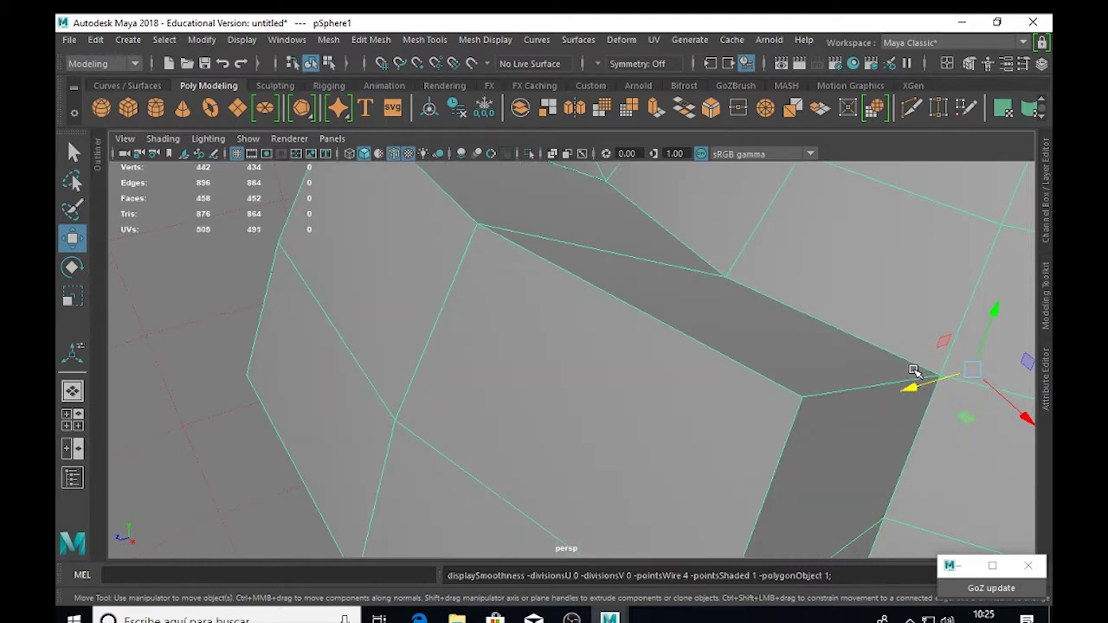
{"action": "key", "text": "3"}
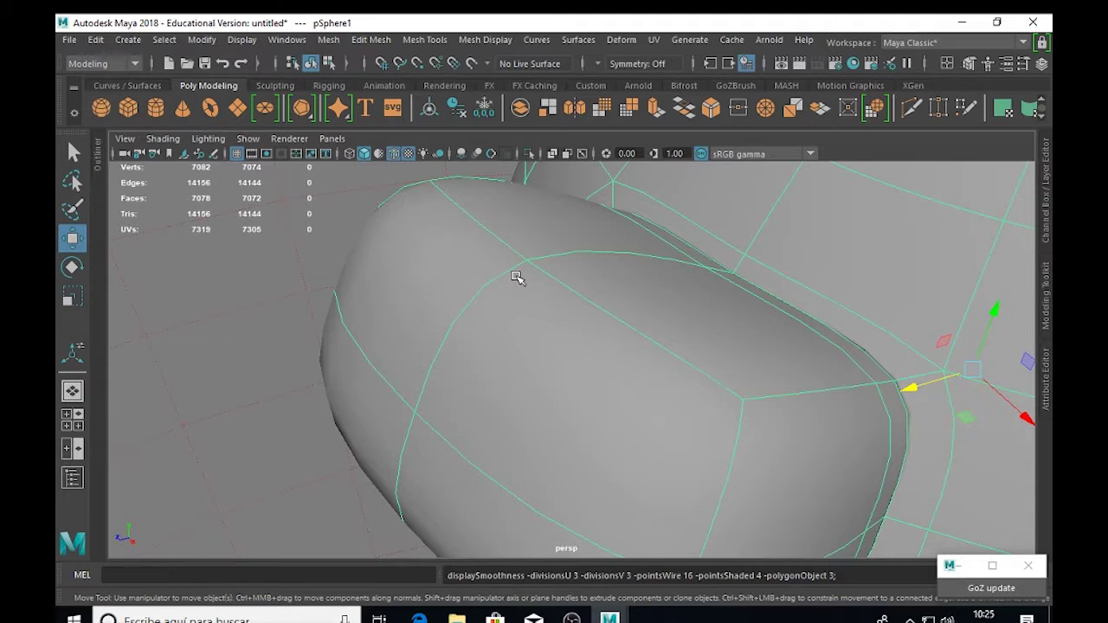
{"action": "key", "text": "1"}
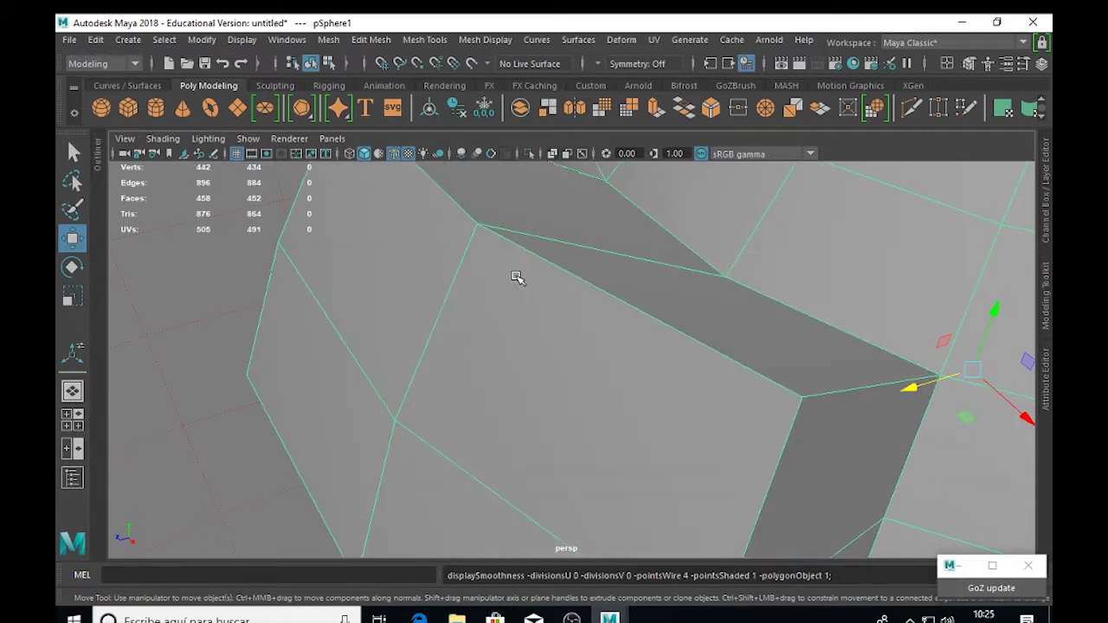
{"action": "key", "text": "2"}
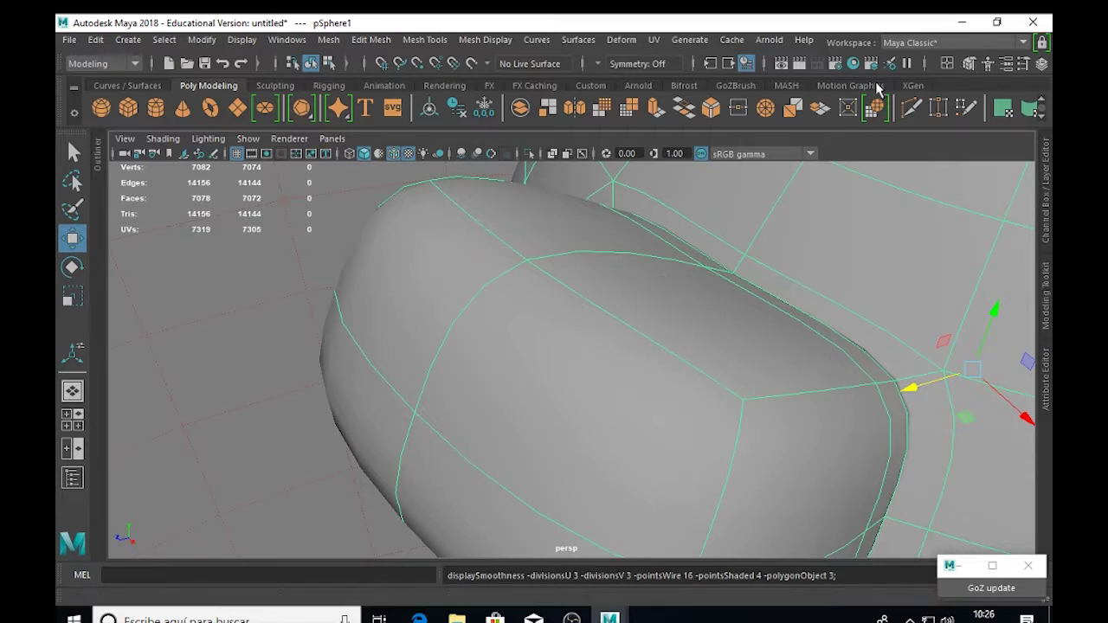
- Set the sphere's Smooth Mesh Preview Division Levels to 4 in its shape attributes
{"action": "left_click", "coordinate": [1047, 369]}
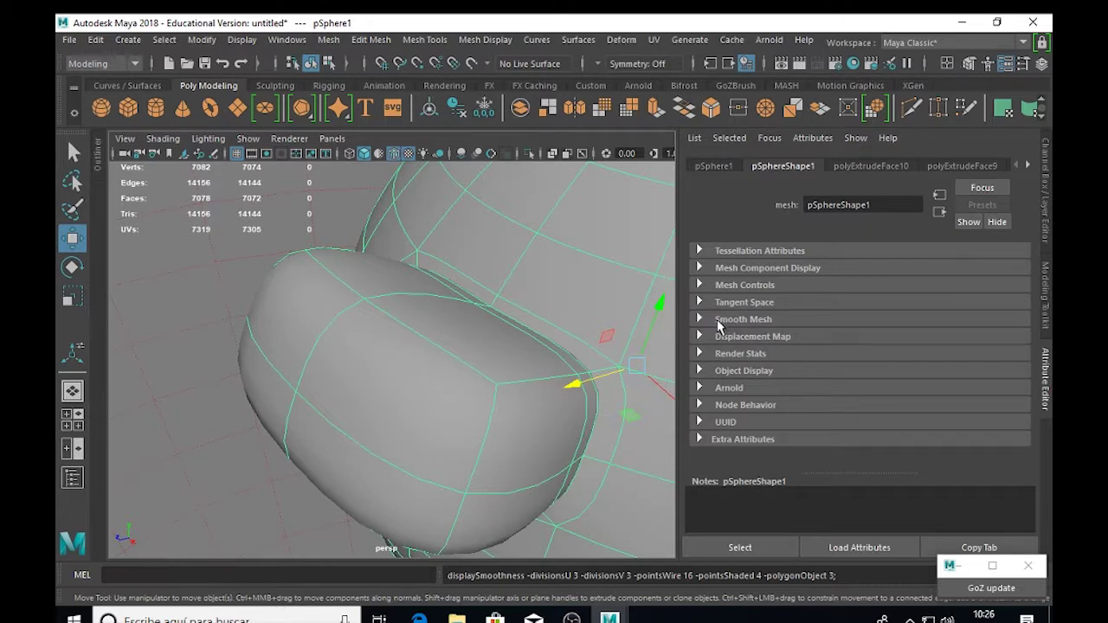
{"action": "left_click", "coordinate": [700, 321]}
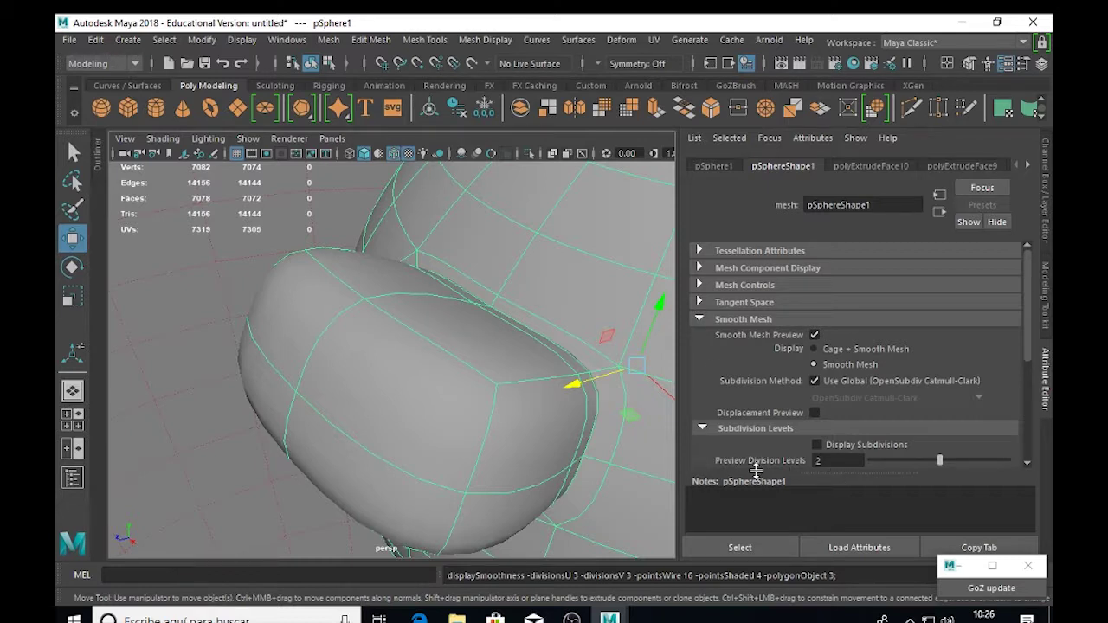
{"action": "left_click", "coordinate": [833, 459]}
{"action": "type", "text": "4"}
{"action": "key", "text": "Return"}
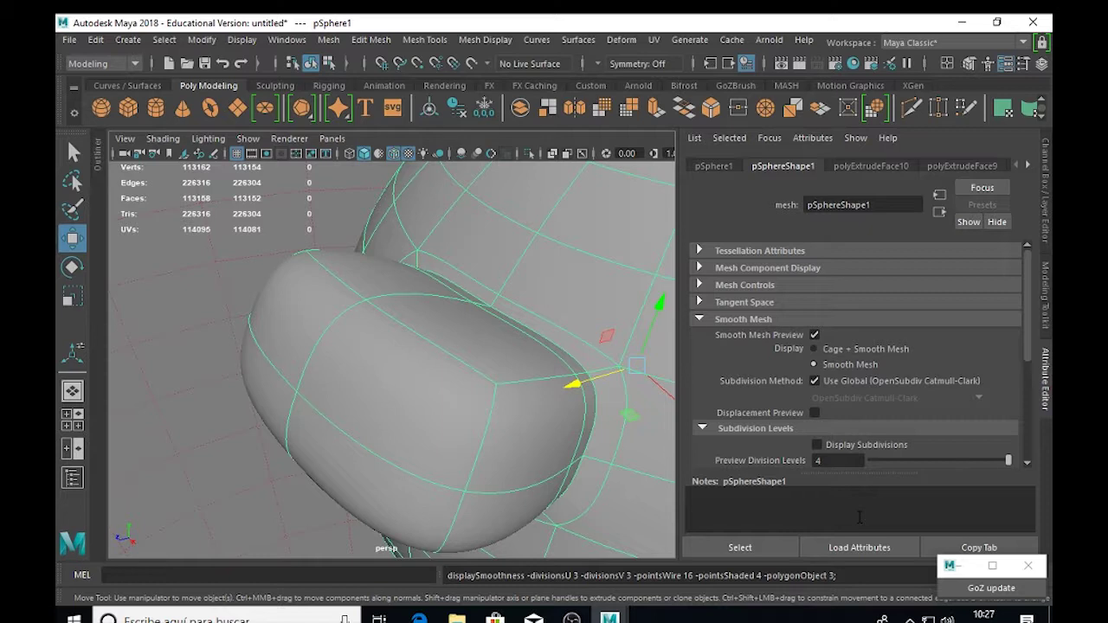
- Try a Preview Division Levels value of 5, re-enter 4, and enable Display Subdivisions for the sphere
{"action": "left_click", "coordinate": [821, 460]}
{"action": "type", "text": "5"}
{"action": "key", "text": "BackSpace"}
{"action": "type", "text": "4"}
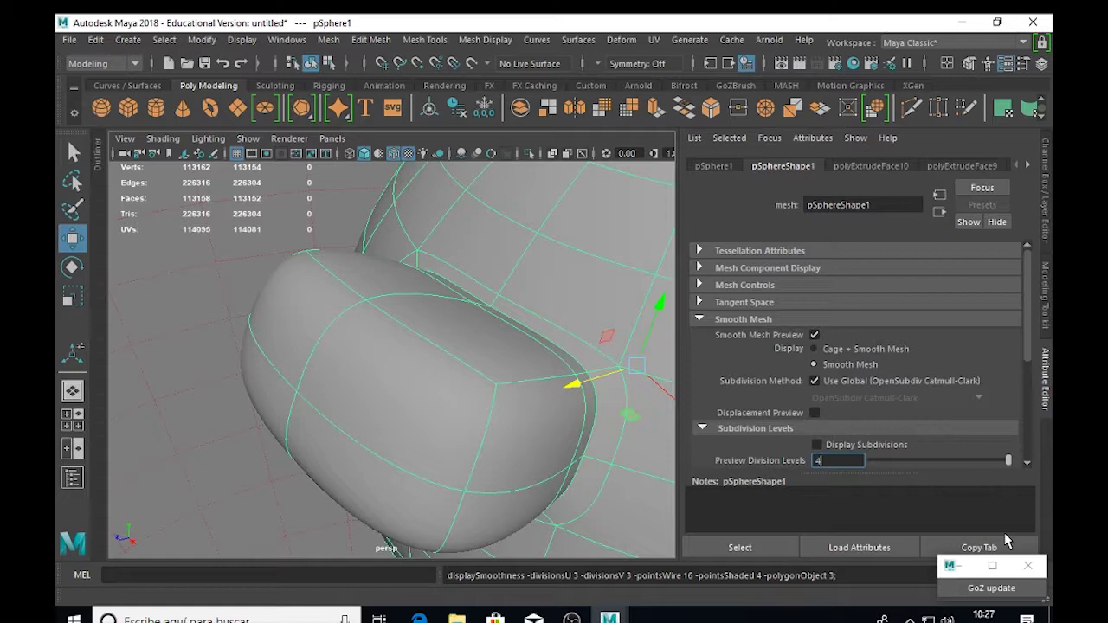
{"action": "key", "text": "Return"}
{"action": "left_click", "coordinate": [816, 445]}
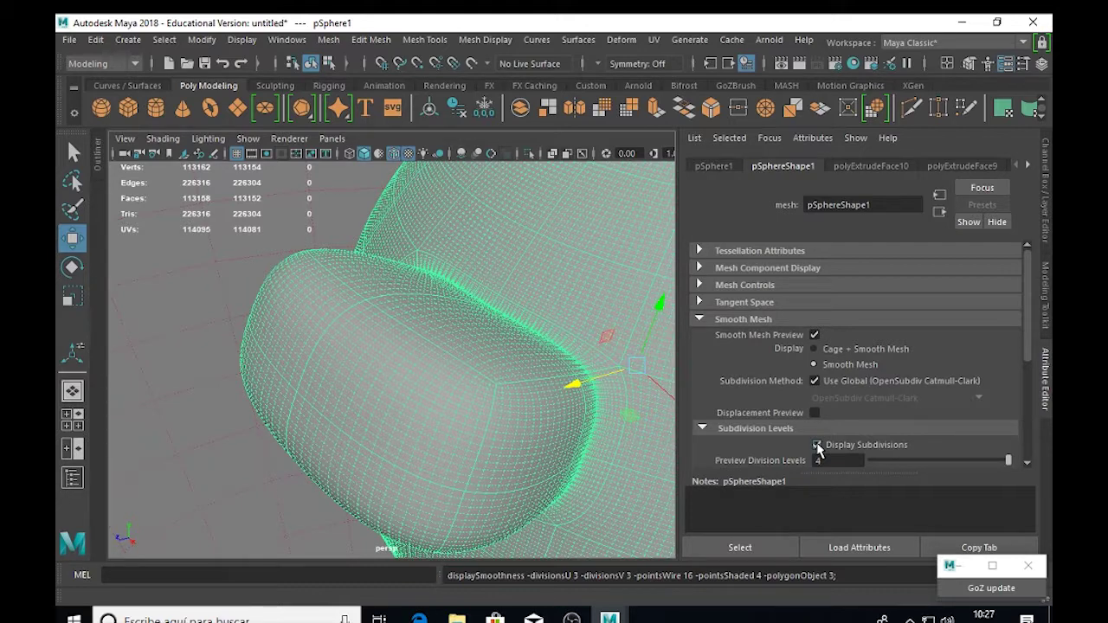
- Set the sphere's Preview Division Levels to 5 while keeping Display Subdivisions enabled
{"action": "left_click", "coordinate": [816, 445]}
{"action": "left_click", "coordinate": [826, 462]}
{"action": "type", "text": "5"}
{"action": "key", "text": "Return"}
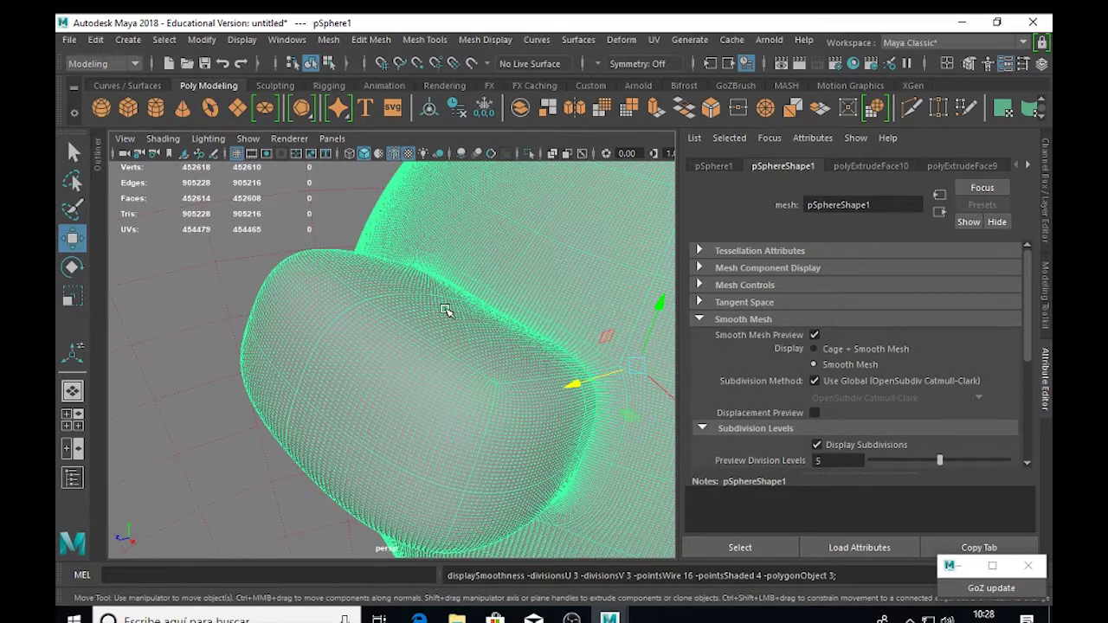
- Select the skydome light and turn off the wireframe overlay on shaded objects in the perspective view
{"action": "scroll", "coordinate": [445, 310], "scroll_direction": "down", "scroll_amount": 10}
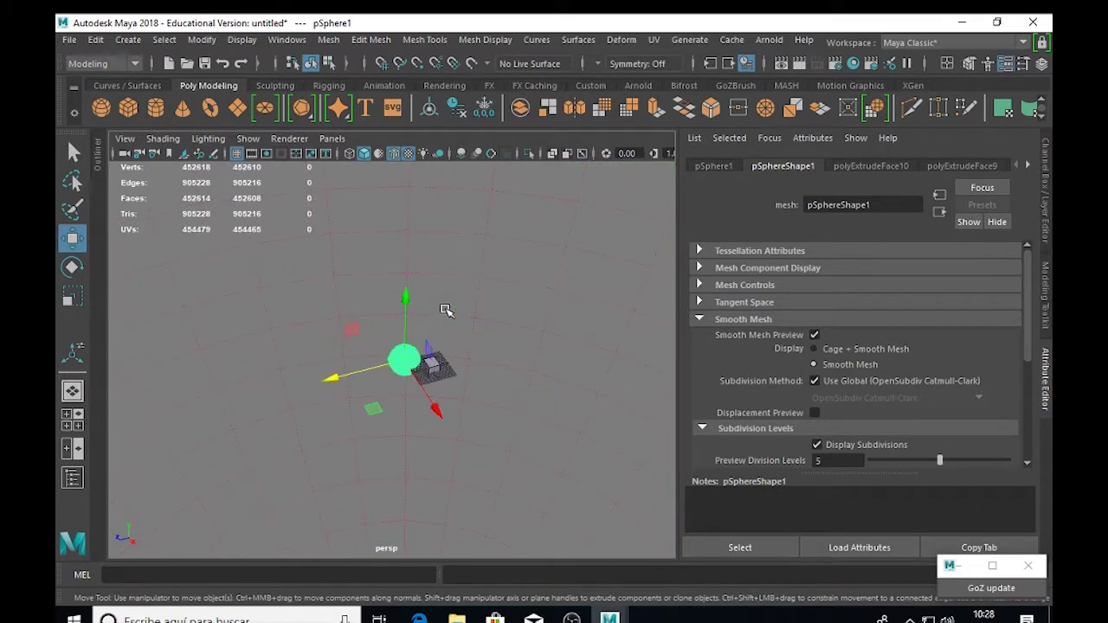
{"action": "left_click", "coordinate": [464, 267]}
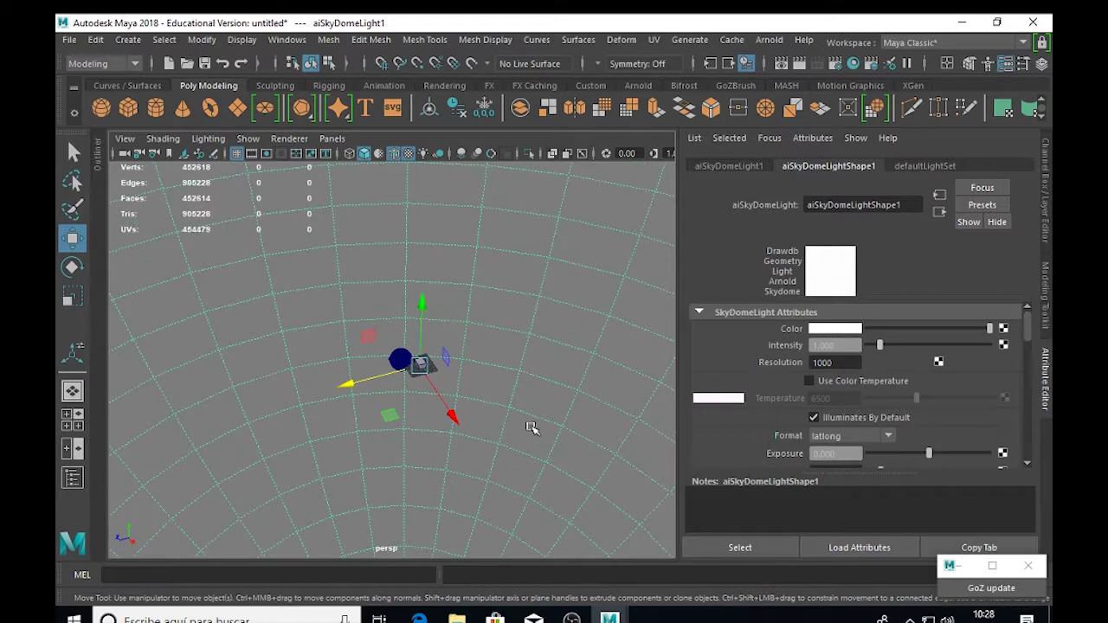
{"action": "left_click", "coordinate": [392, 154]}
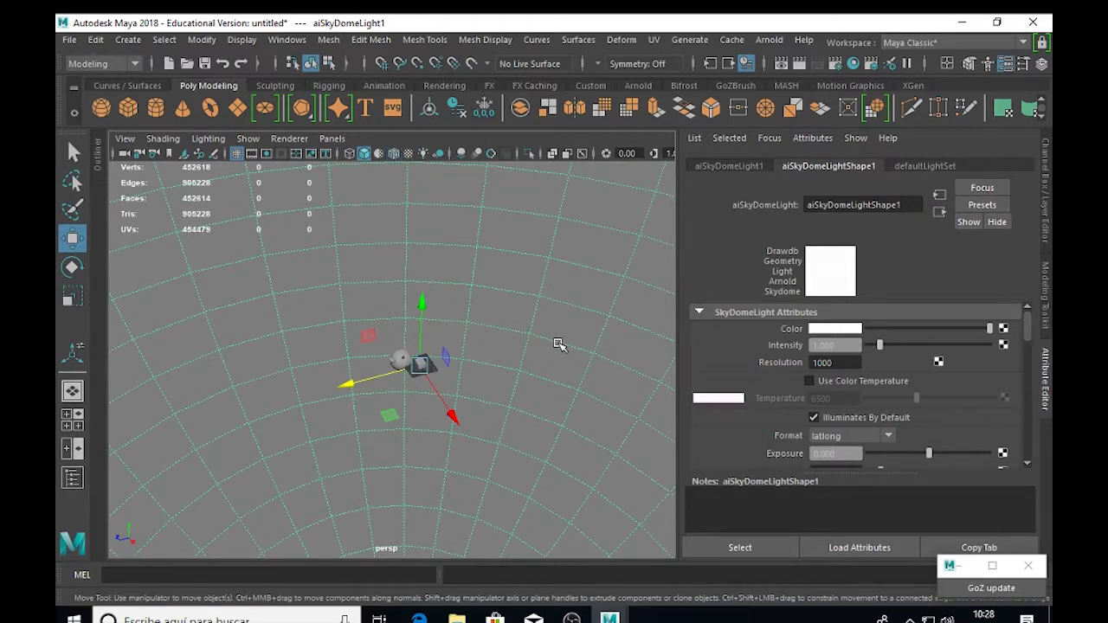
- Render the sphere and block live in Arnold RenderView, store a snapshot of the result, and minimize the render window
{"action": "left_click", "coordinate": [768, 40]}
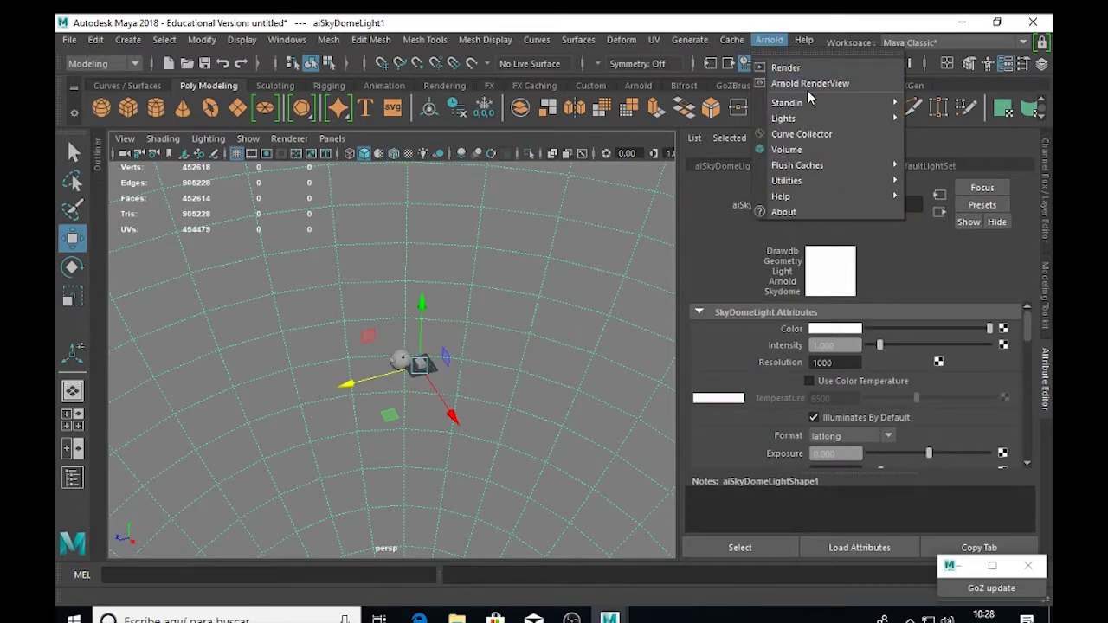
{"action": "left_click", "coordinate": [819, 82]}
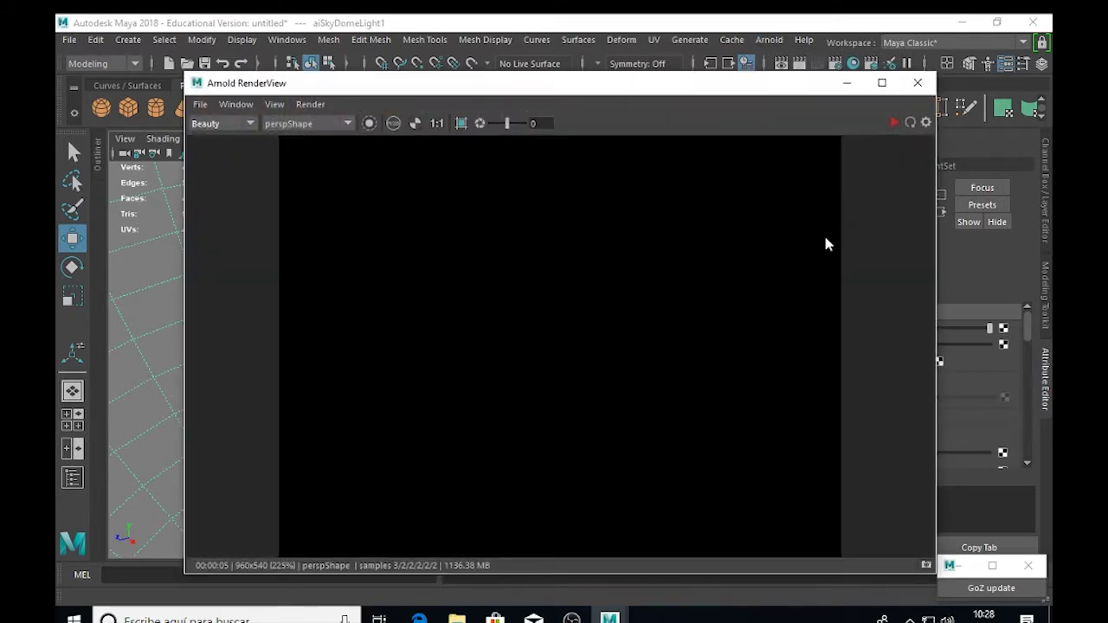
{"action": "left_click", "coordinate": [895, 122]}
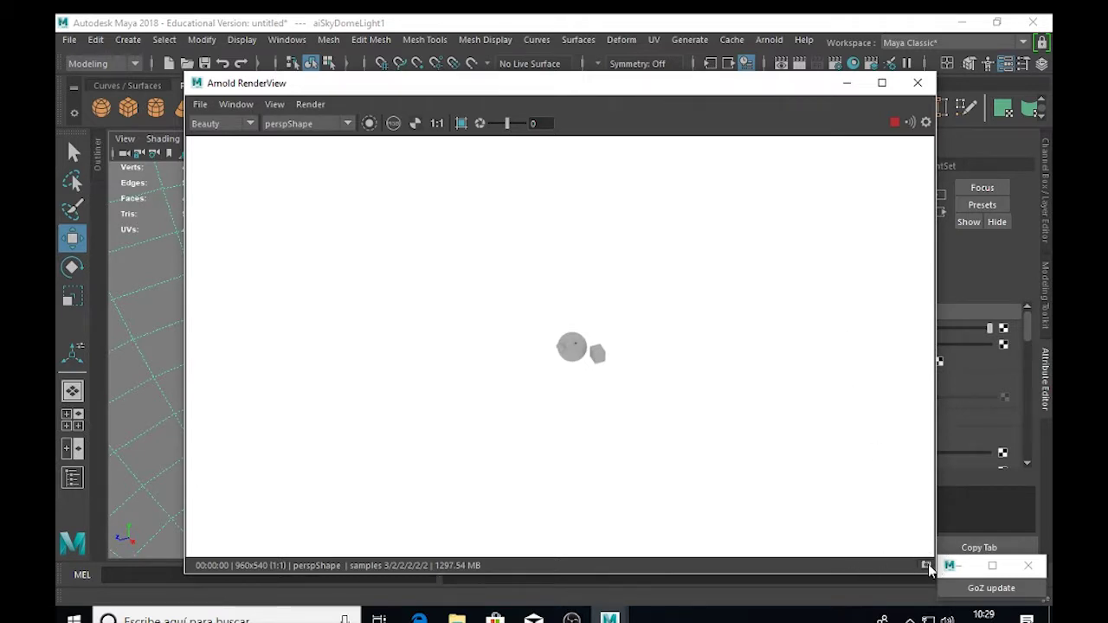
{"action": "left_click", "coordinate": [928, 565]}
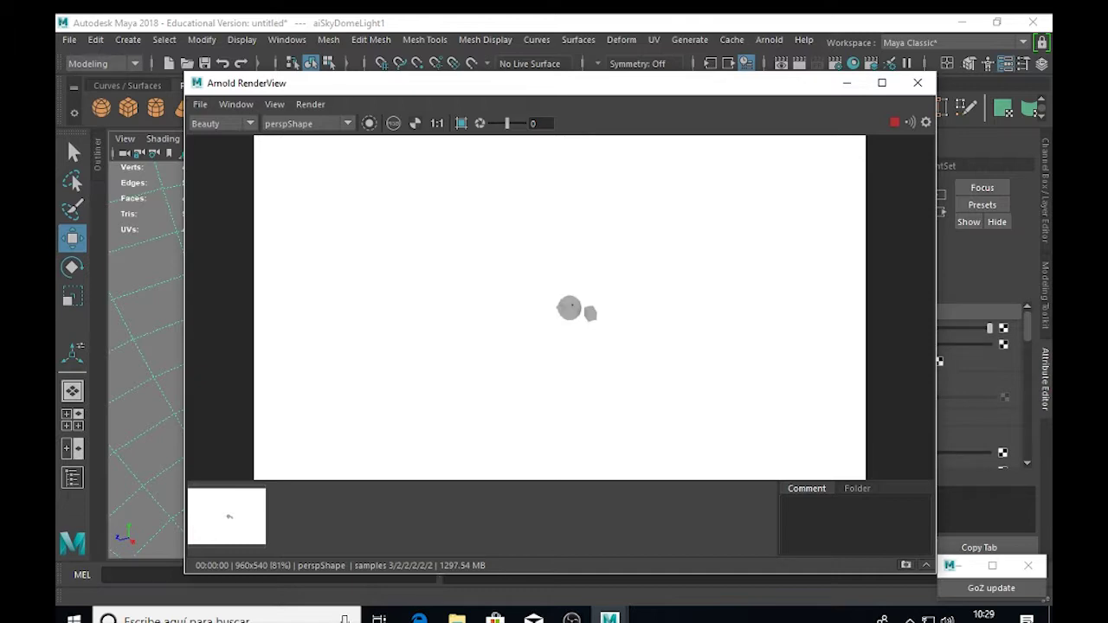
{"action": "left_click", "coordinate": [848, 83]}
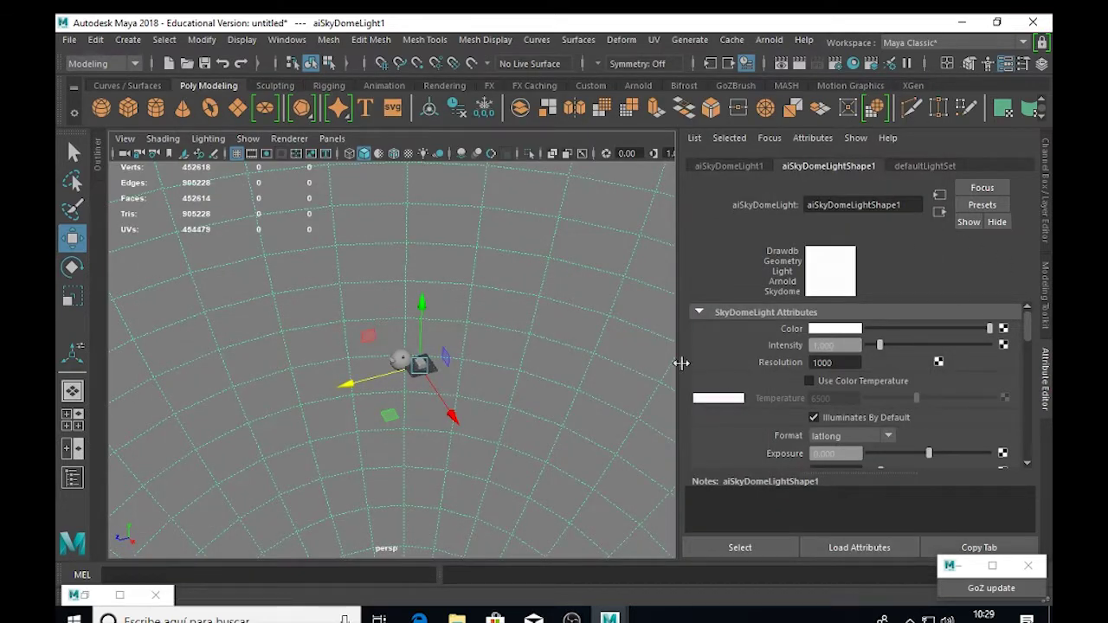
- Select the sphere and set its Preview Division Levels to 1
{"action": "left_click", "coordinate": [400, 357]}
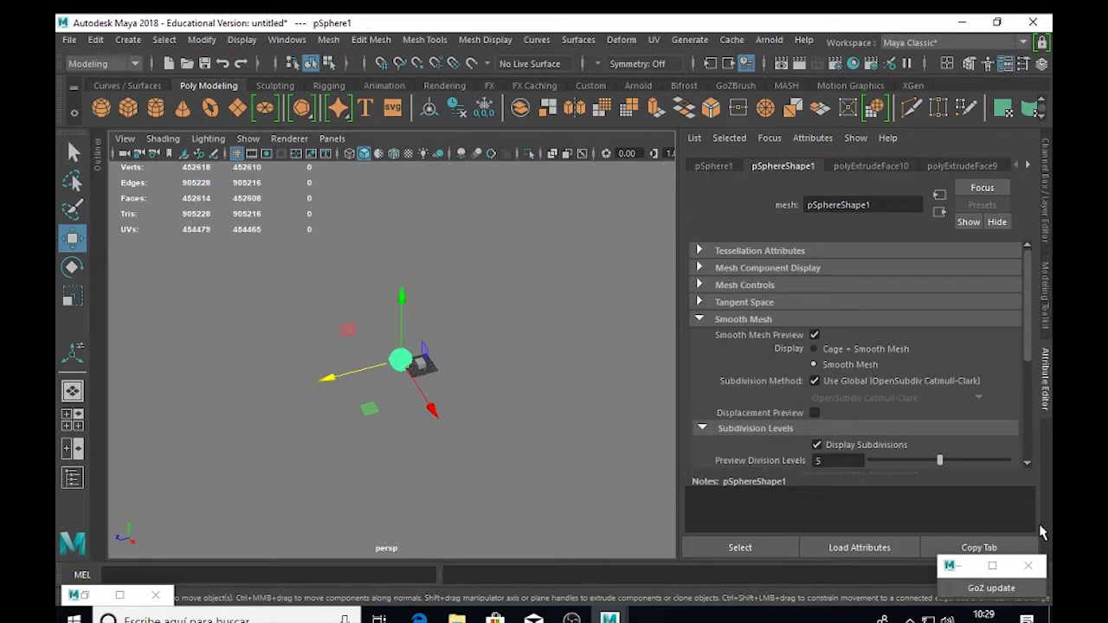
{"action": "double_click", "coordinate": [838, 461]}
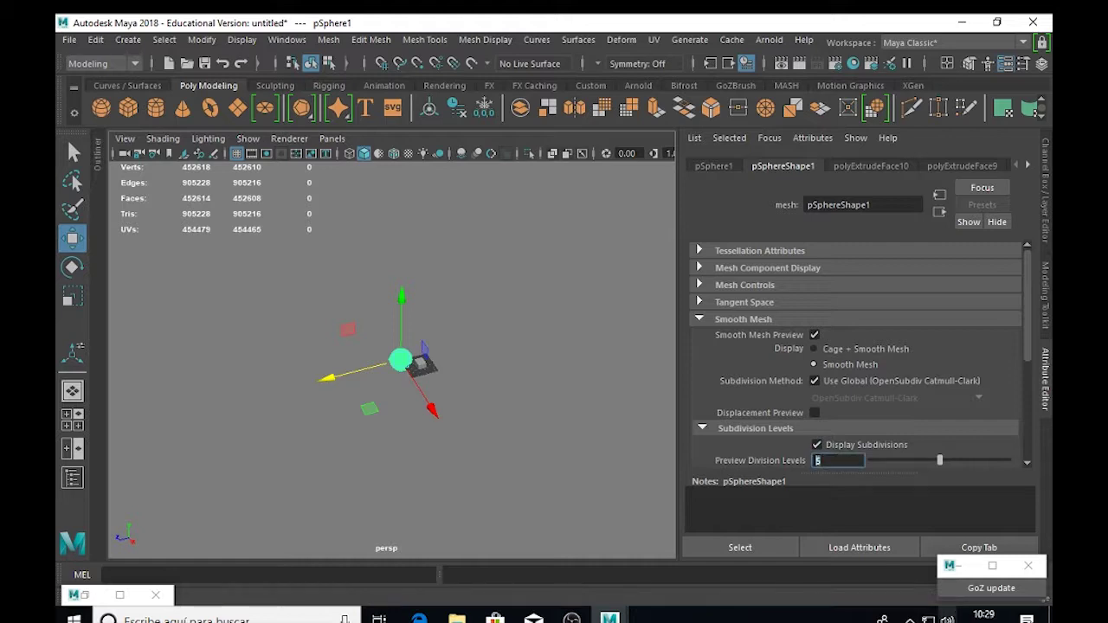
{"action": "type", "text": "1"}
{"action": "key", "text": "Return"}
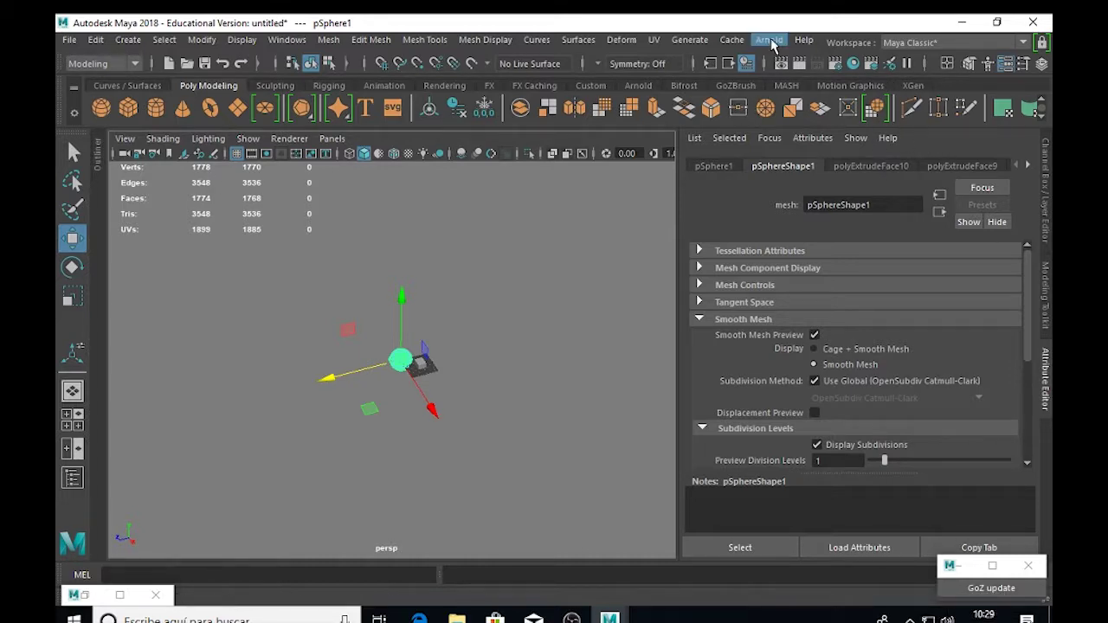
- Restore the render window, rerun the live Arnold render of the sphere from a slightly rotated view, and store a second snapshot
{"action": "left_click", "coordinate": [87, 596]}
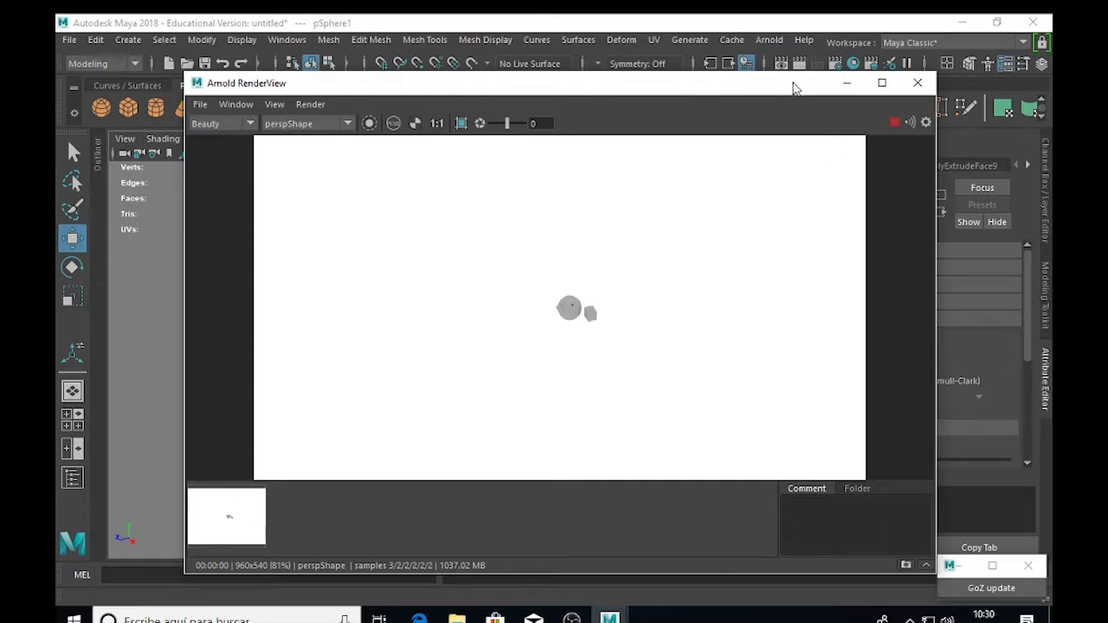
{"action": "left_click_drag", "start_coordinate": [770, 99], "coordinate": [1000, 408]}
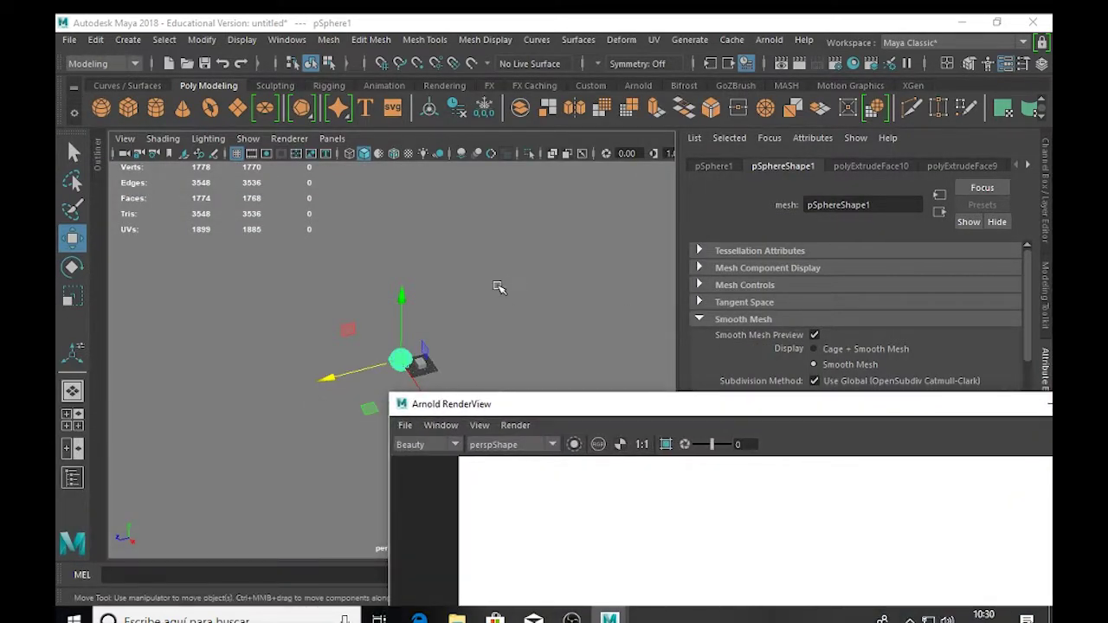
{"action": "left_click_drag", "start_coordinate": [502, 285], "coordinate": [524, 279], "text": "alt"}
{"action": "left_click_drag", "start_coordinate": [690, 404], "coordinate": [466, 121]}
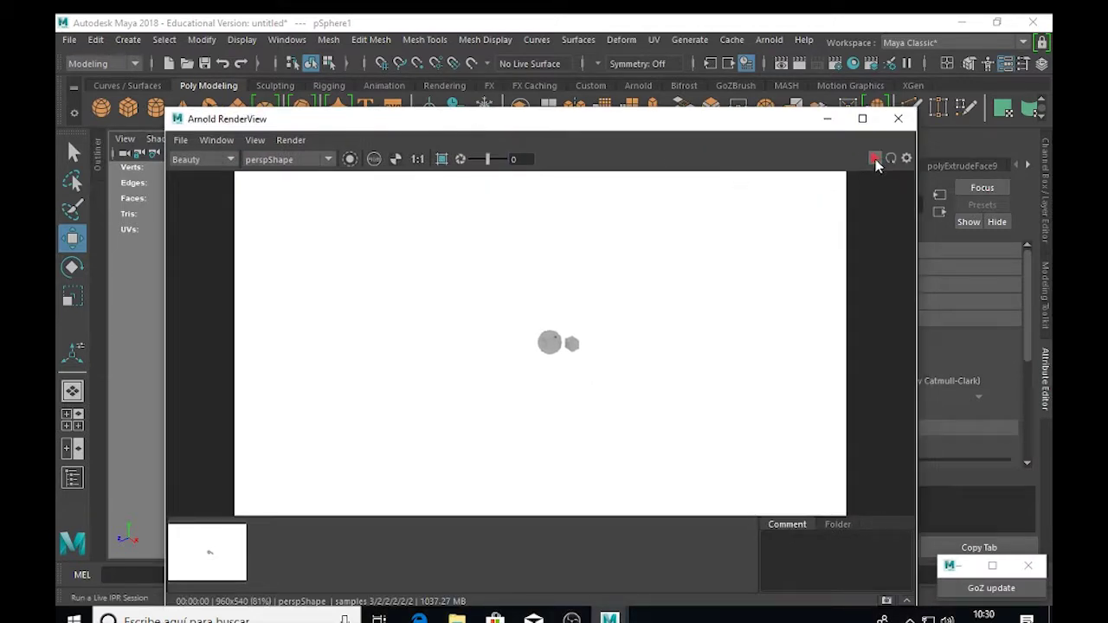
{"action": "left_click", "coordinate": [876, 158]}
{"action": "left_click", "coordinate": [886, 603]}
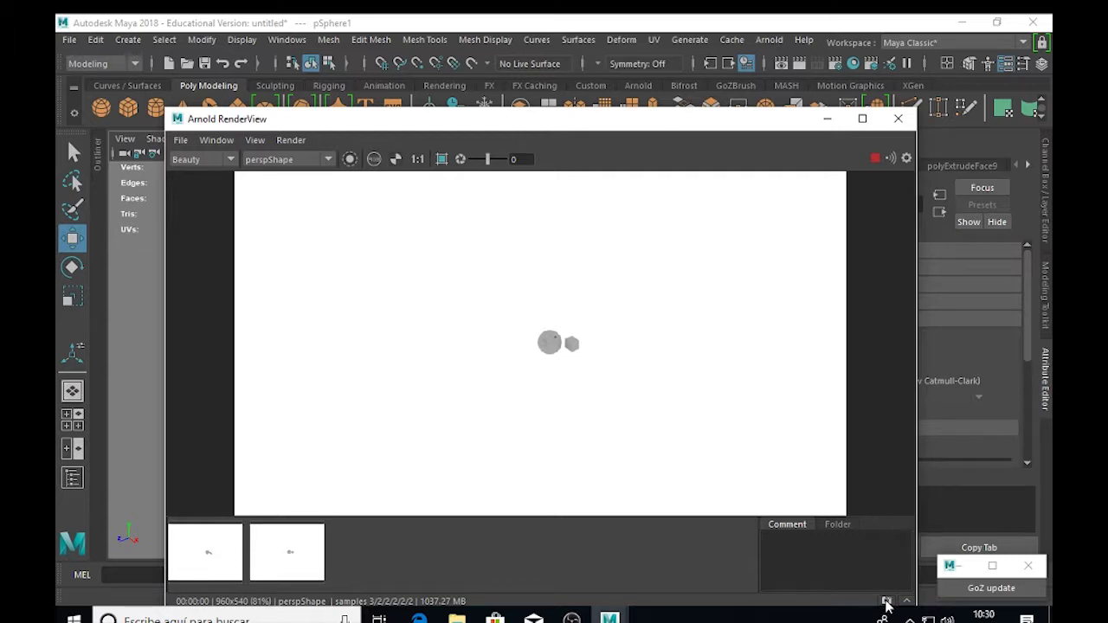
{"action": "right_click", "coordinate": [305, 536]}
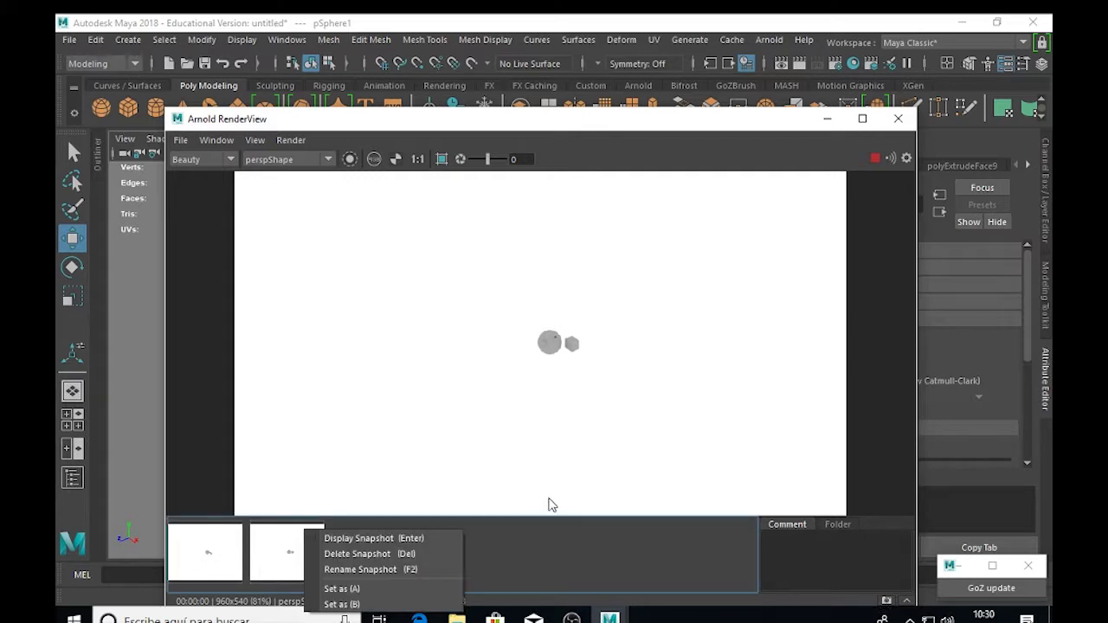
{"action": "left_click", "coordinate": [582, 538]}
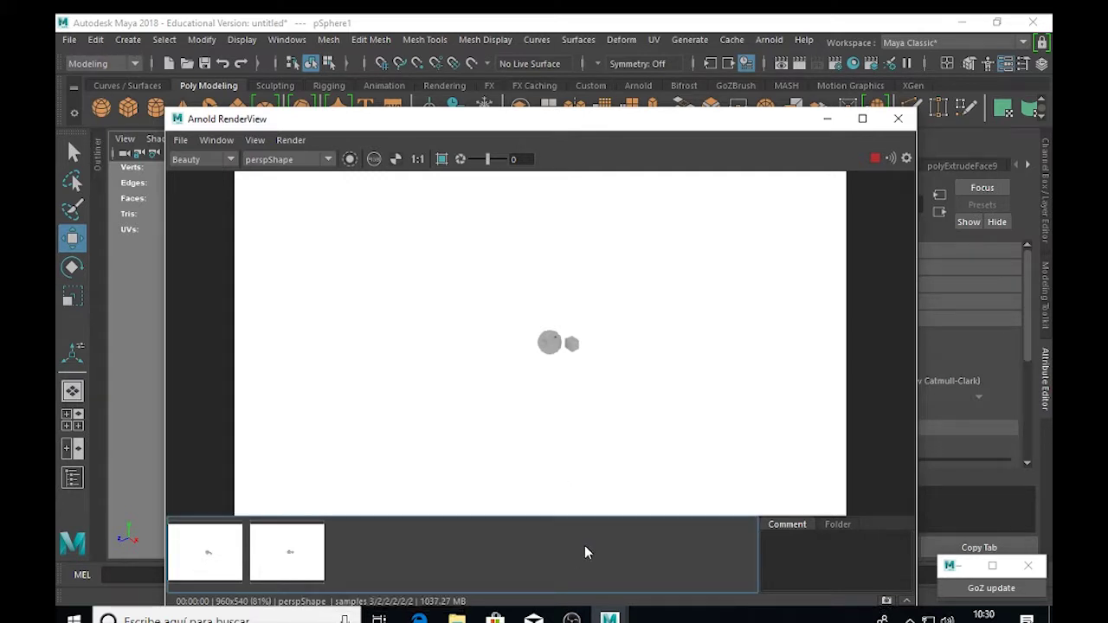